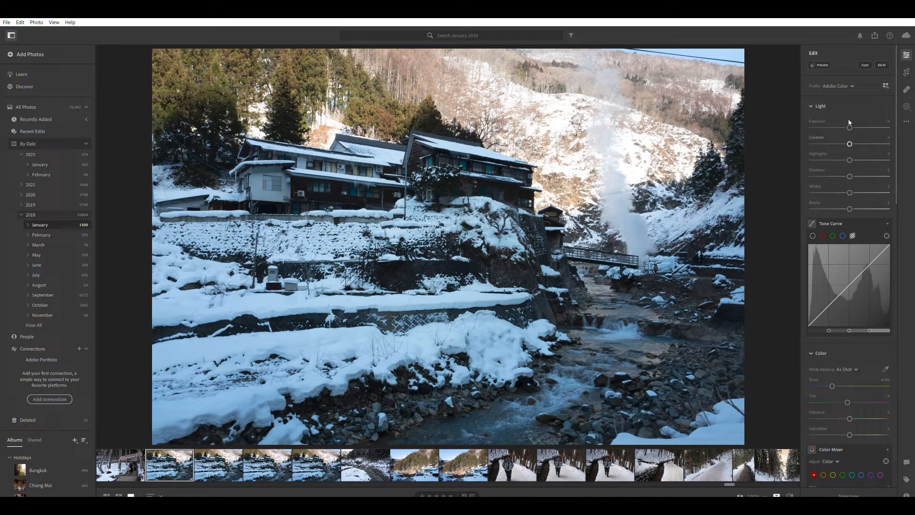
- Try Shadows at +45 with Highlights and Blacks at −100 on the snowy village photo, at brighter and darker exposure levels
{"action": "mouse_move", "coordinate": [850, 122]}
{"action": "left_mouse_down"}
{"action": "mouse_move", "coordinate": [881, 125]}
{"action": "mouse_move", "coordinate": [838, 125]}
{"action": "mouse_move", "coordinate": [877, 125]}
{"action": "mouse_move", "coordinate": [850, 123]}
{"action": "mouse_move", "coordinate": [870, 123]}
{"action": "mouse_move", "coordinate": [852, 122]}
{"action": "mouse_move", "coordinate": [861, 123]}
{"action": "left_mouse_up"}
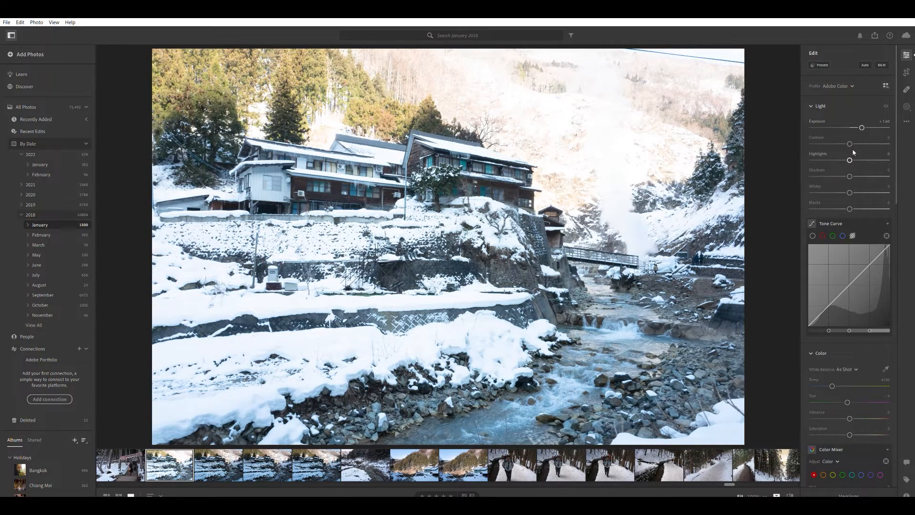
{"action": "left_click_drag", "start_coordinate": [850, 172], "coordinate": [870, 170]}
{"action": "left_click_drag", "start_coordinate": [849, 208], "coordinate": [811, 208]}
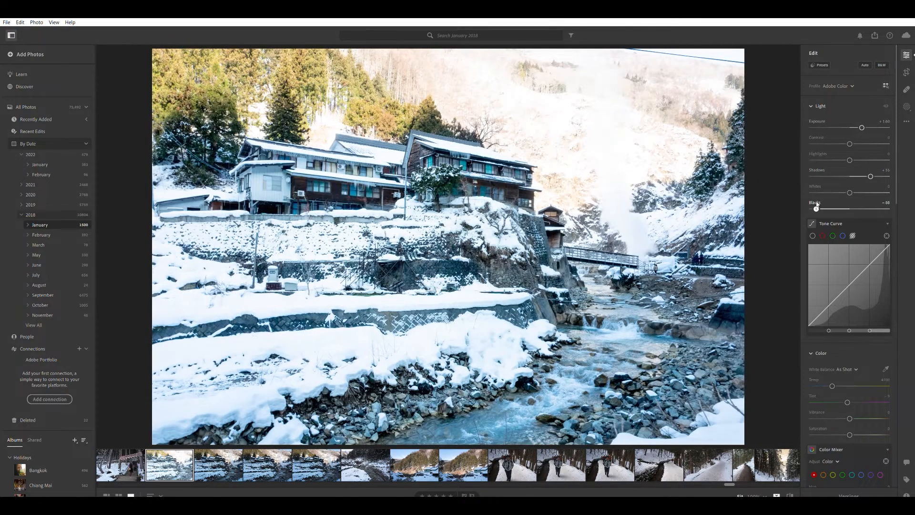
{"action": "left_click_drag", "start_coordinate": [870, 176], "coordinate": [796, 158]}
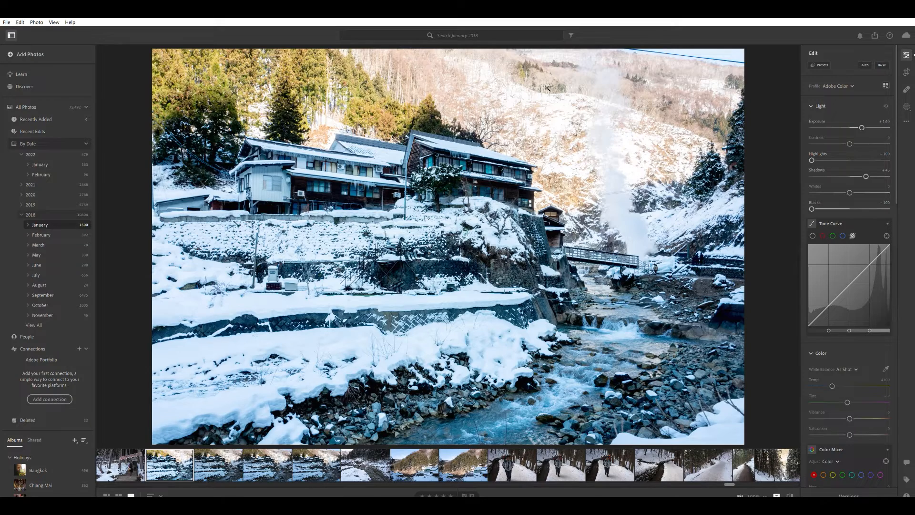
{"action": "mouse_move", "coordinate": [855, 120]}
{"action": "left_mouse_down"}
{"action": "mouse_move", "coordinate": [829, 116]}
{"action": "mouse_move", "coordinate": [850, 120]}
{"action": "left_mouse_up"}
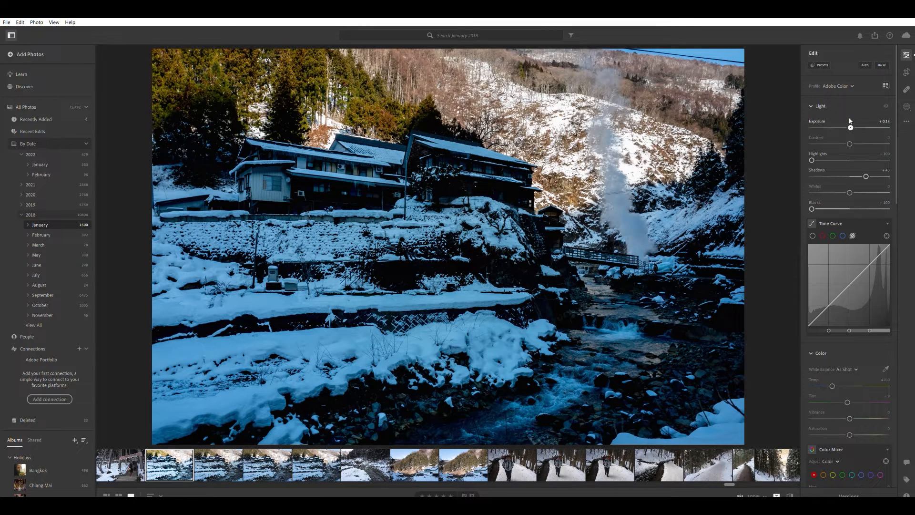
- Reset Highlights and Shadows to 0 and set Blacks to −60
{"action": "double_click", "coordinate": [812, 153]}
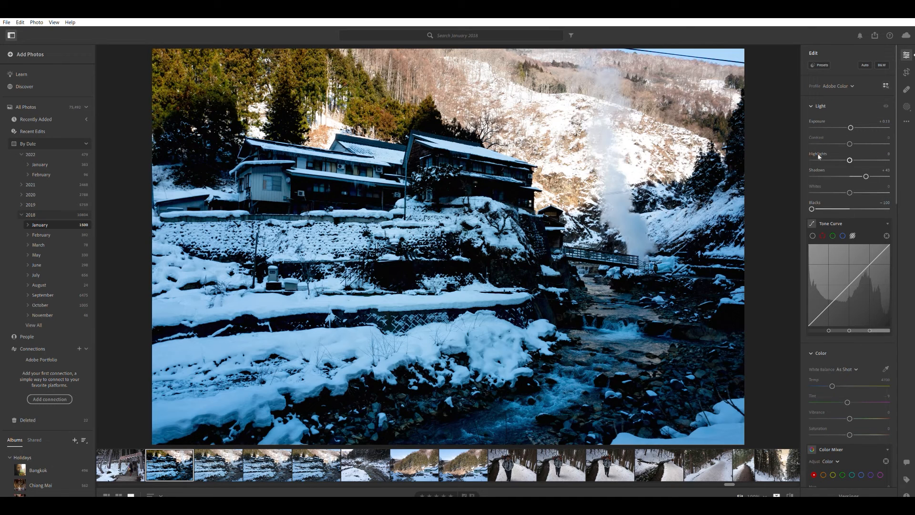
{"action": "double_click", "coordinate": [865, 176]}
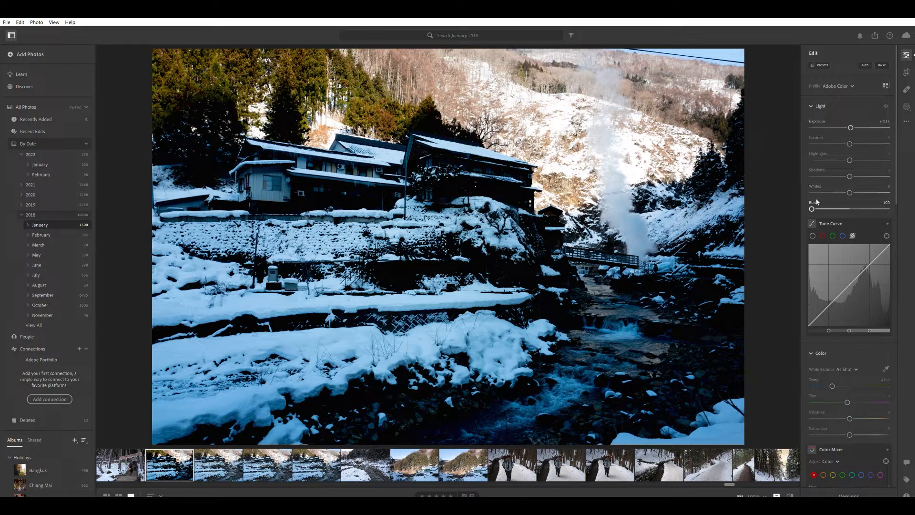
{"action": "left_click_drag", "start_coordinate": [812, 203], "coordinate": [827, 206]}
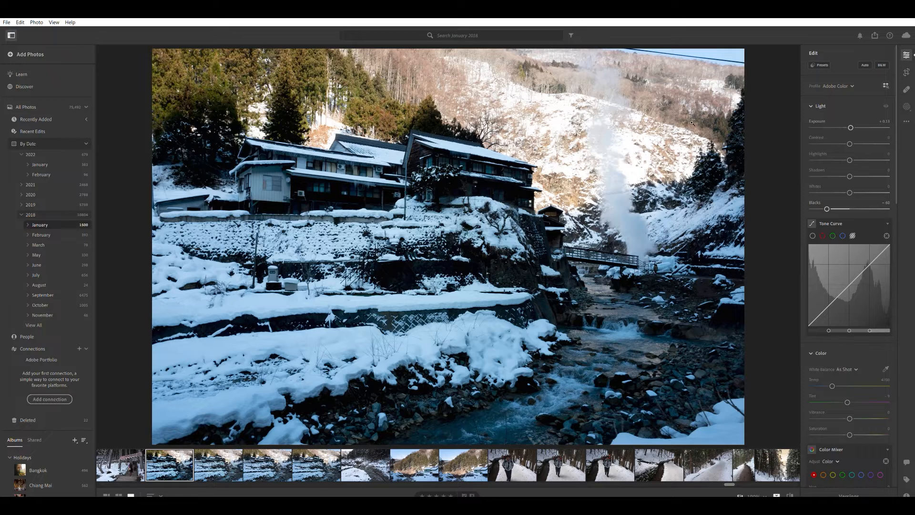
- Set Exposure to +0.95, Highlights to −87 and Shadows to +58, and check the hillside detail up close
{"action": "left_click_drag", "start_coordinate": [850, 120], "coordinate": [851, 125]}
{"action": "left_click_drag", "start_coordinate": [849, 160], "coordinate": [817, 150]}
{"action": "left_click_drag", "start_coordinate": [852, 125], "coordinate": [856, 127]}
{"action": "left_click_drag", "start_coordinate": [851, 169], "coordinate": [873, 170]}
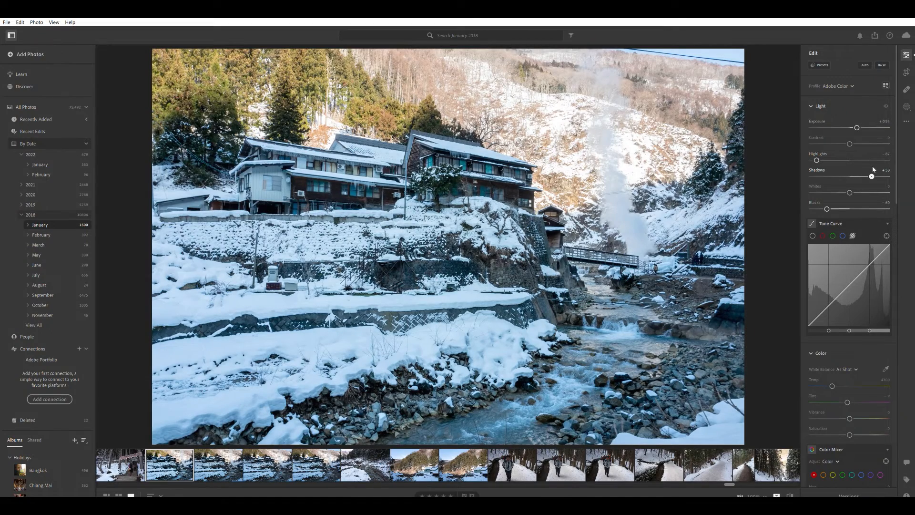
{"action": "left_click", "coordinate": [501, 257]}
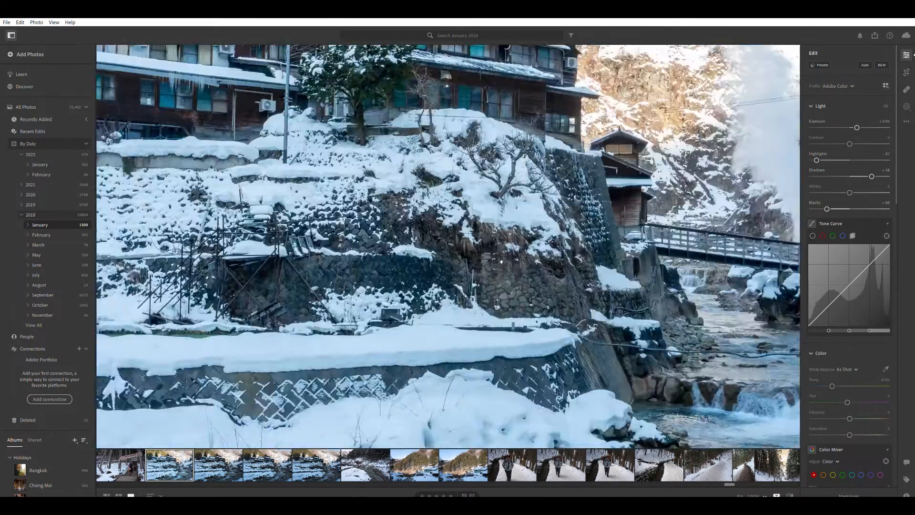
{"action": "left_click", "coordinate": [513, 263]}
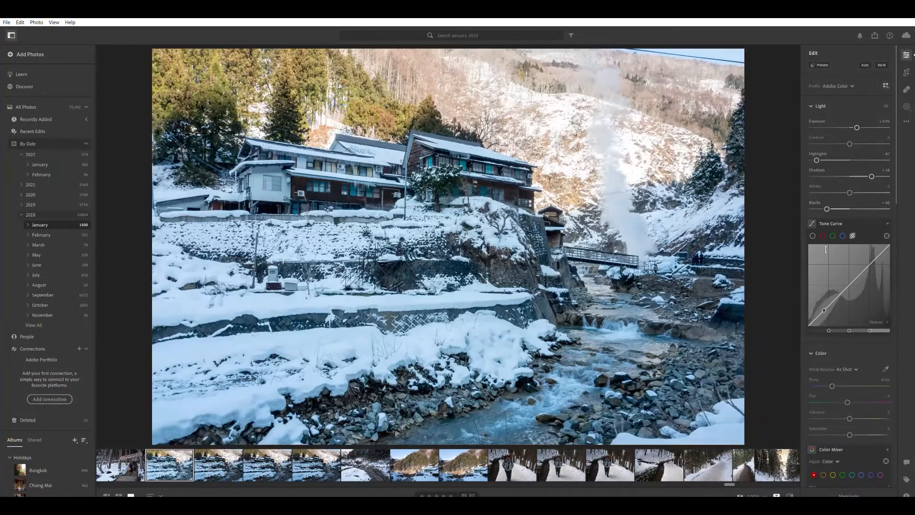
- Try strongly raised Whites and reset them to 0, and set Shadows to +63, Blacks to −44 and Highlights to −69
{"action": "left_click_drag", "start_coordinate": [850, 186], "coordinate": [882, 187]}
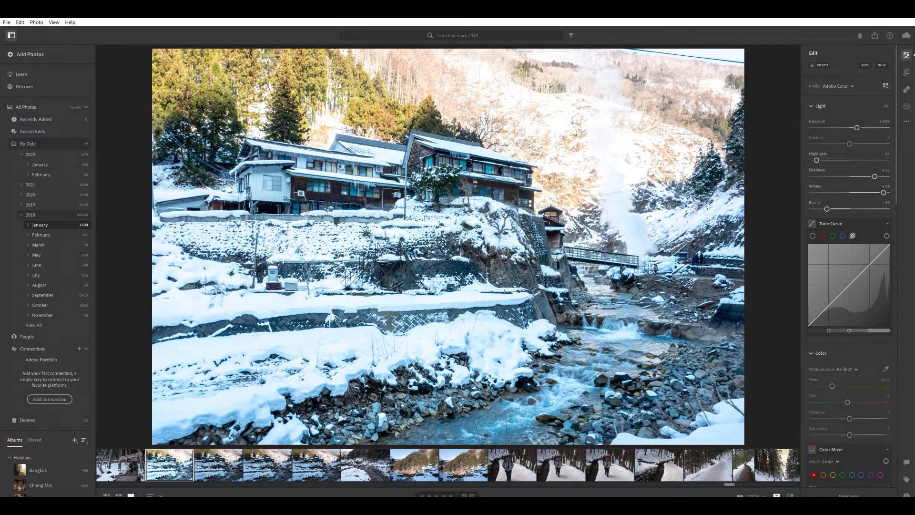
{"action": "double_click", "coordinate": [883, 186]}
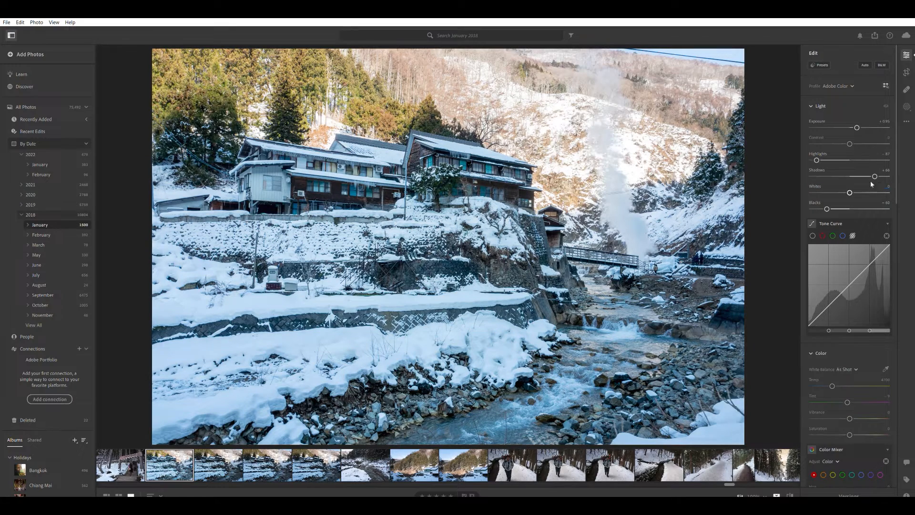
{"action": "mouse_move", "coordinate": [874, 175]}
{"action": "left_mouse_down"}
{"action": "mouse_move", "coordinate": [848, 165]}
{"action": "mouse_move", "coordinate": [874, 174]}
{"action": "left_mouse_up"}
{"action": "left_click_drag", "start_coordinate": [823, 202], "coordinate": [833, 199]}
{"action": "double_click", "coordinate": [861, 135]}
{"action": "left_click_drag", "start_coordinate": [817, 152], "coordinate": [824, 153]}
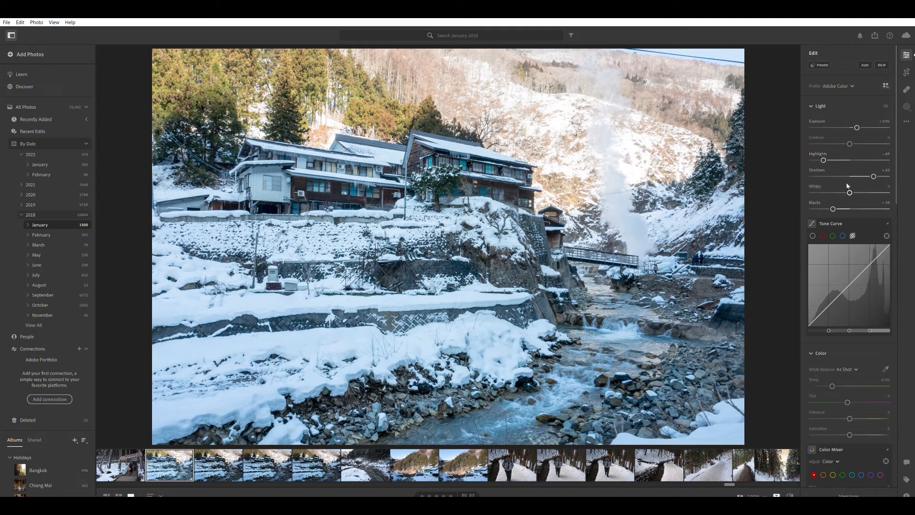
- Set Whites to +12, inspect the wooden house up close and set Highlights to −61
{"action": "mouse_move", "coordinate": [848, 191]}
{"action": "left_mouse_down"}
{"action": "mouse_move", "coordinate": [866, 187]}
{"action": "mouse_move", "coordinate": [853, 185]}
{"action": "left_mouse_up"}
{"action": "left_click", "coordinate": [425, 163]}
{"action": "left_click_drag", "start_coordinate": [429, 163], "coordinate": [481, 379]}
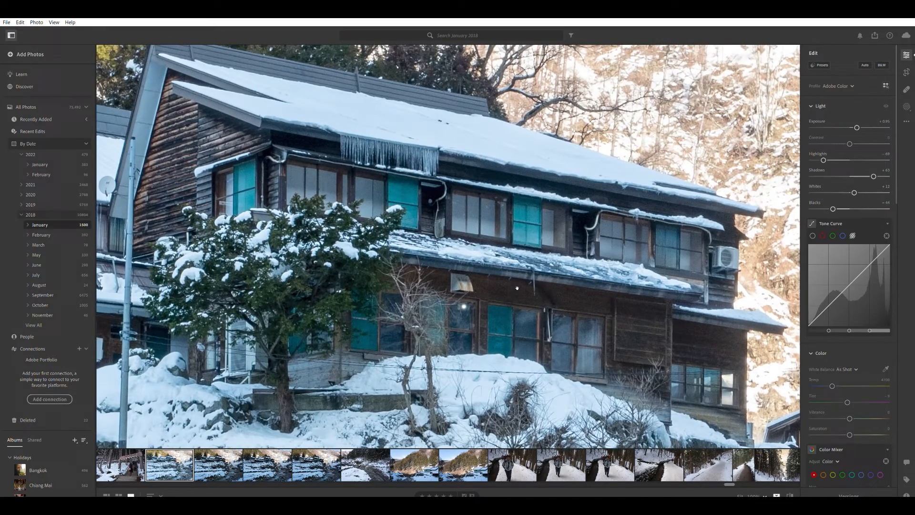
{"action": "left_click", "coordinate": [452, 324]}
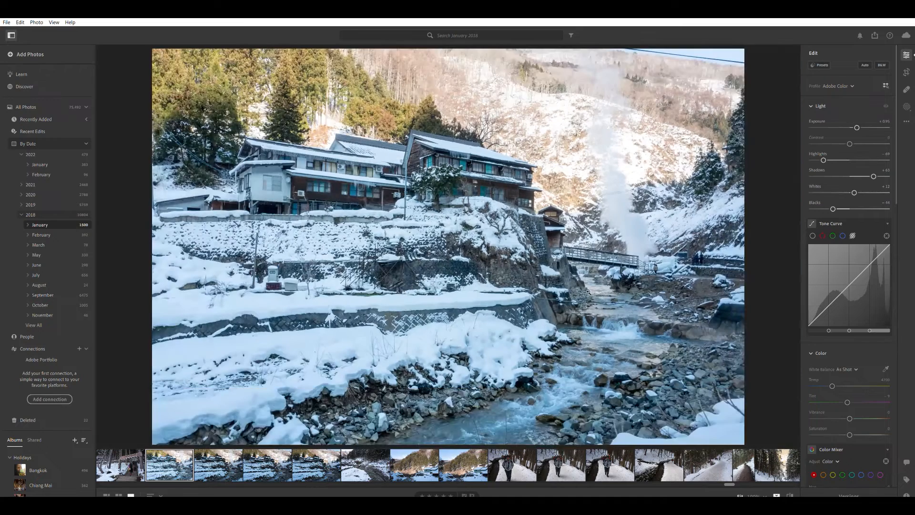
{"action": "left_click_drag", "start_coordinate": [823, 160], "coordinate": [826, 160]}
- Create a mask from two linear gradients covering the upper hillside on the right and the trees on the left
{"action": "left_click", "coordinate": [906, 107]}
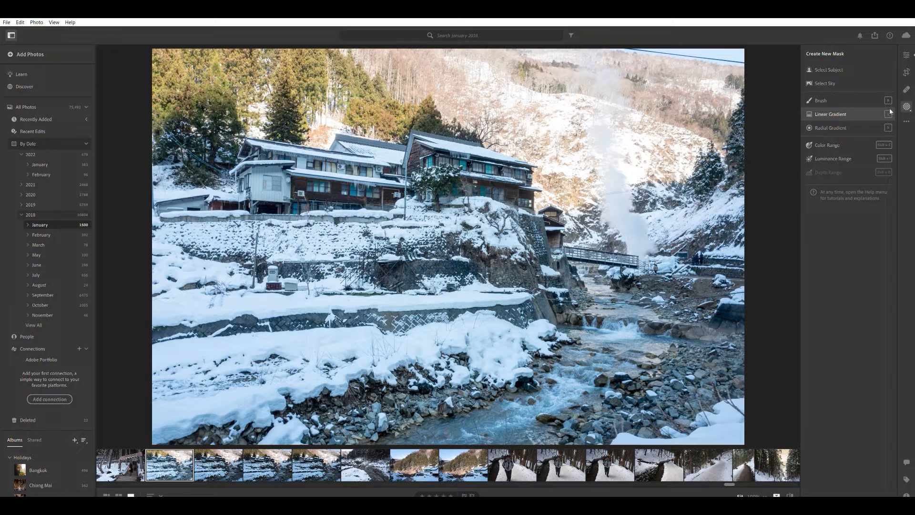
{"action": "left_click", "coordinate": [889, 113]}
{"action": "left_click_drag", "start_coordinate": [611, 79], "coordinate": [625, 253]}
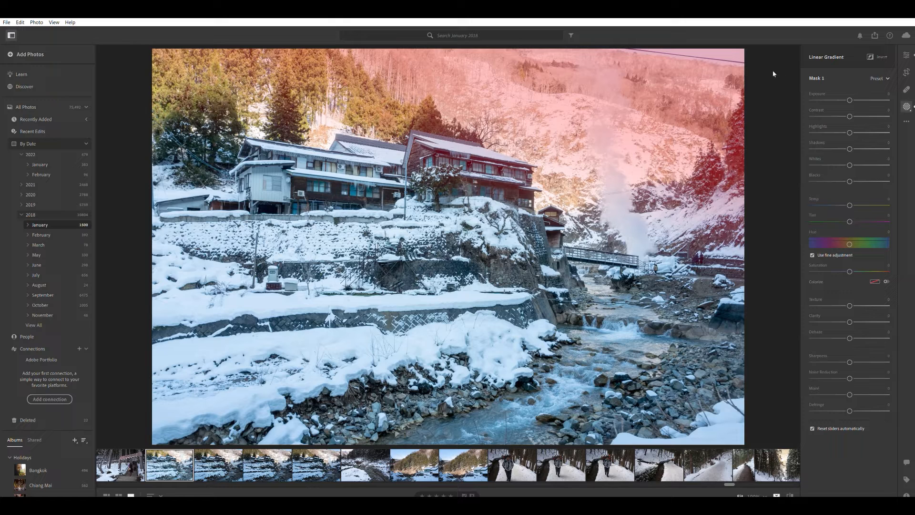
{"action": "mouse_move", "coordinate": [464, 111]}
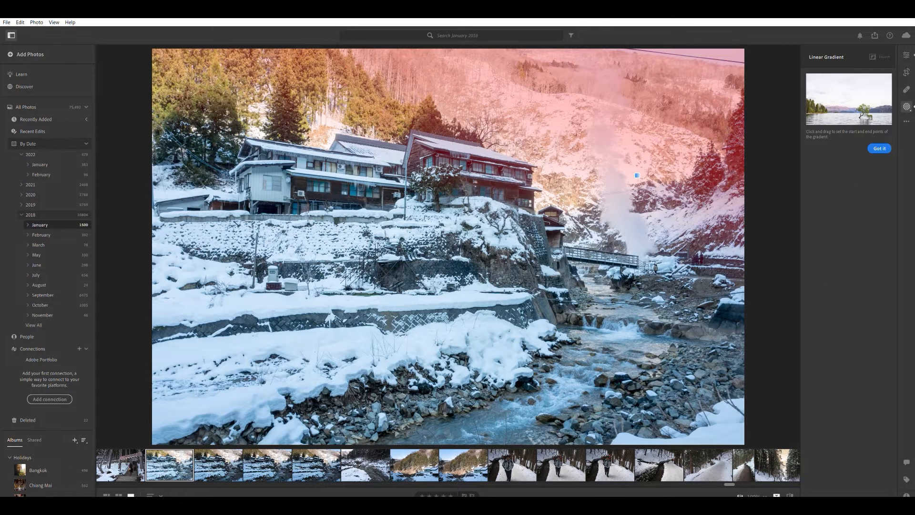
{"action": "left_click_drag", "start_coordinate": [269, 95], "coordinate": [286, 173]}
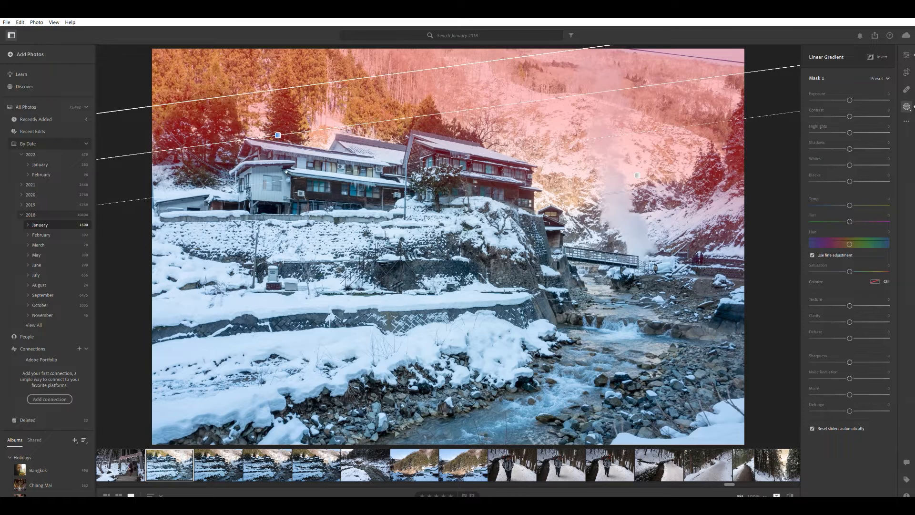
- Set the gradient mask's Exposure to −1.24 and Highlights to −100, raise its Contrast, and shift the right-hand hillside gradient slightly lower
{"action": "left_click_drag", "start_coordinate": [849, 94], "coordinate": [837, 88]}
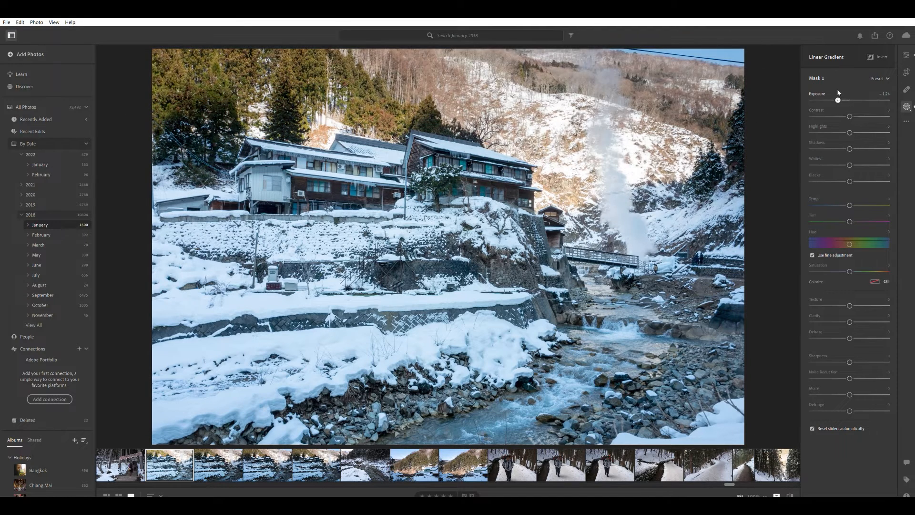
{"action": "left_click_drag", "start_coordinate": [849, 127], "coordinate": [869, 115]}
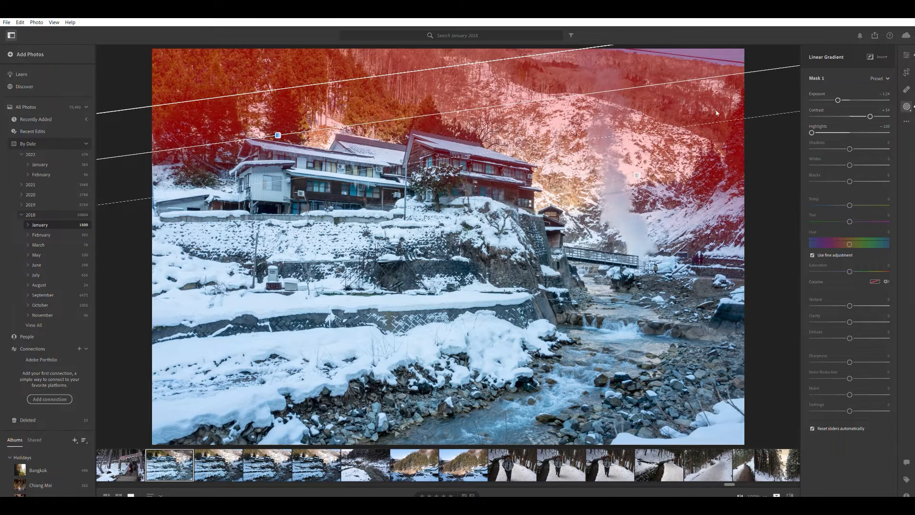
{"action": "left_click", "coordinate": [786, 96]}
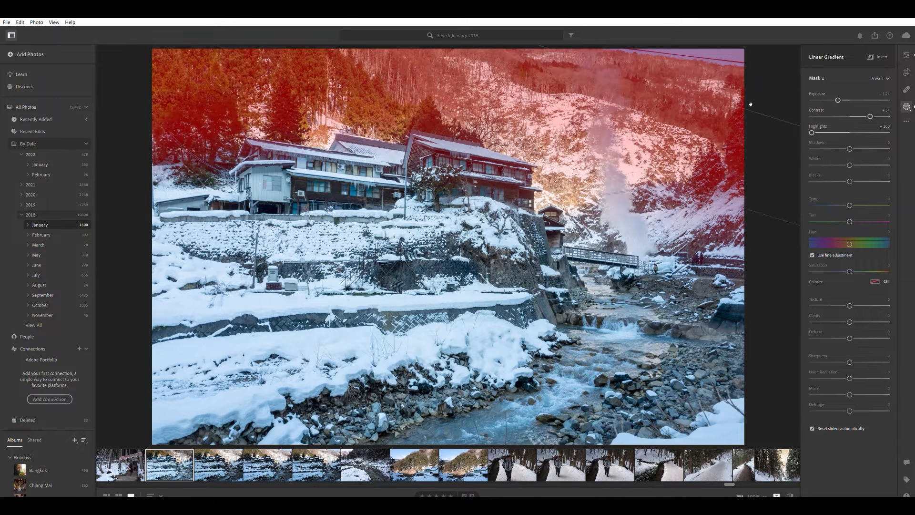
{"action": "left_click_drag", "start_coordinate": [635, 170], "coordinate": [624, 188]}
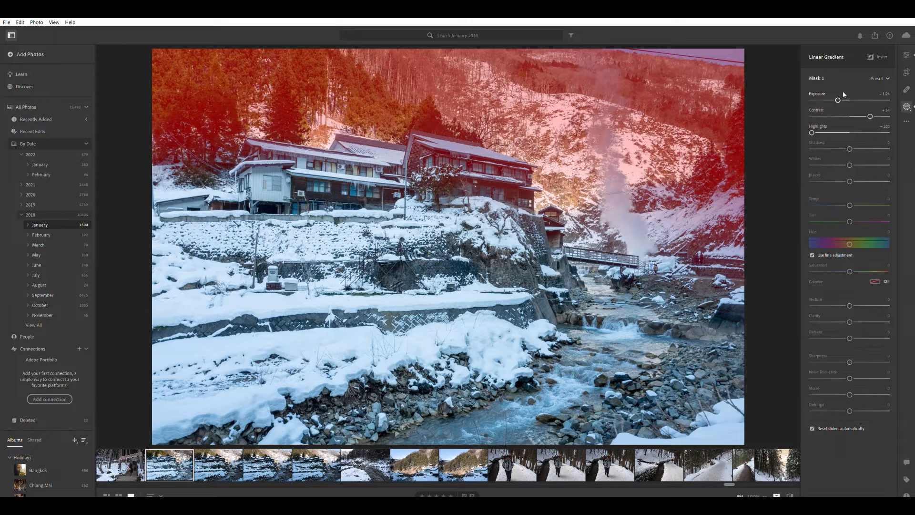
- Refine the gradient mask with Exposure −1.40, Contrast +79, Whites +22, Blacks +4 and Clarity +95
{"action": "left_click_drag", "start_coordinate": [839, 94], "coordinate": [879, 114]}
{"action": "mouse_move", "coordinate": [849, 164]}
{"action": "left_mouse_down"}
{"action": "mouse_move", "coordinate": [875, 164]}
{"action": "mouse_move", "coordinate": [846, 164]}
{"action": "mouse_move", "coordinate": [865, 164]}
{"action": "mouse_move", "coordinate": [842, 180]}
{"action": "mouse_move", "coordinate": [851, 180]}
{"action": "left_mouse_up"}
{"action": "left_click_drag", "start_coordinate": [849, 315], "coordinate": [886, 322]}
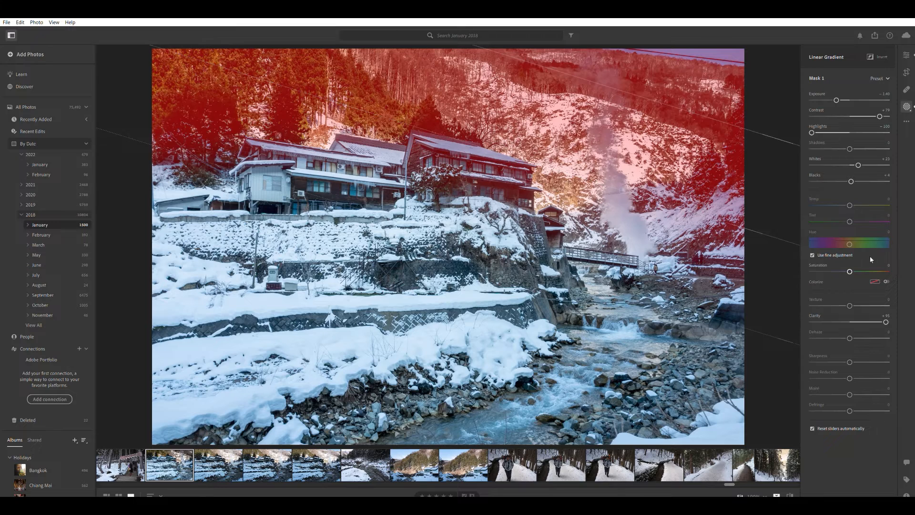
{"action": "left_click", "coordinate": [906, 51]}
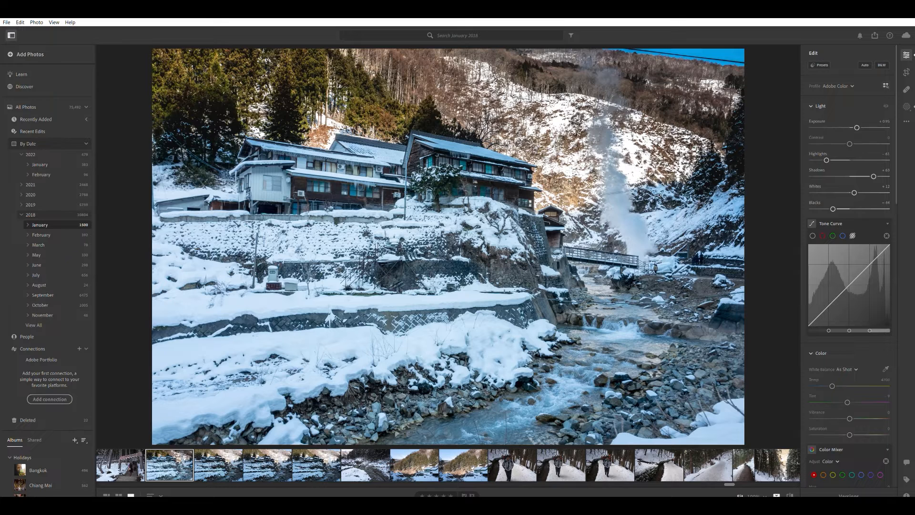
- Pull down the lights region of the photo's parametric tone curve
{"action": "left_click", "coordinate": [907, 105]}
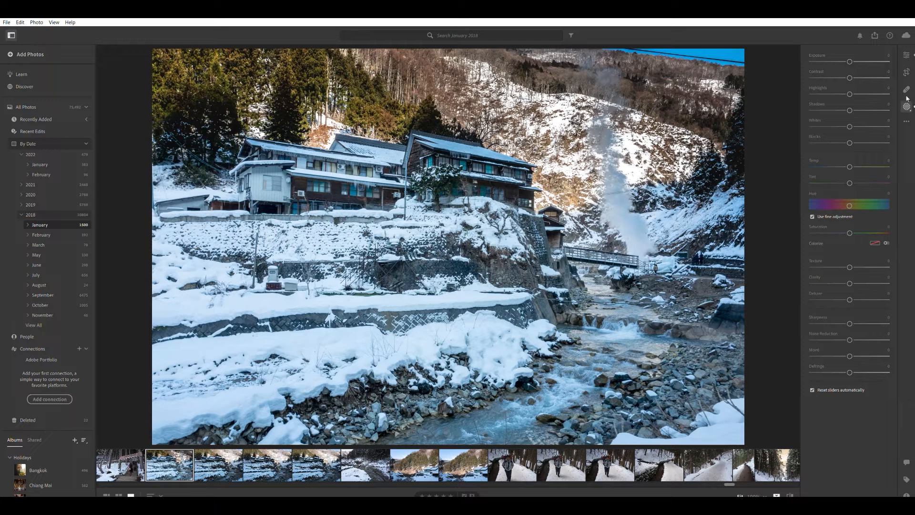
{"action": "left_click", "coordinate": [907, 54]}
{"action": "left_click_drag", "start_coordinate": [825, 307], "coordinate": [824, 311]}
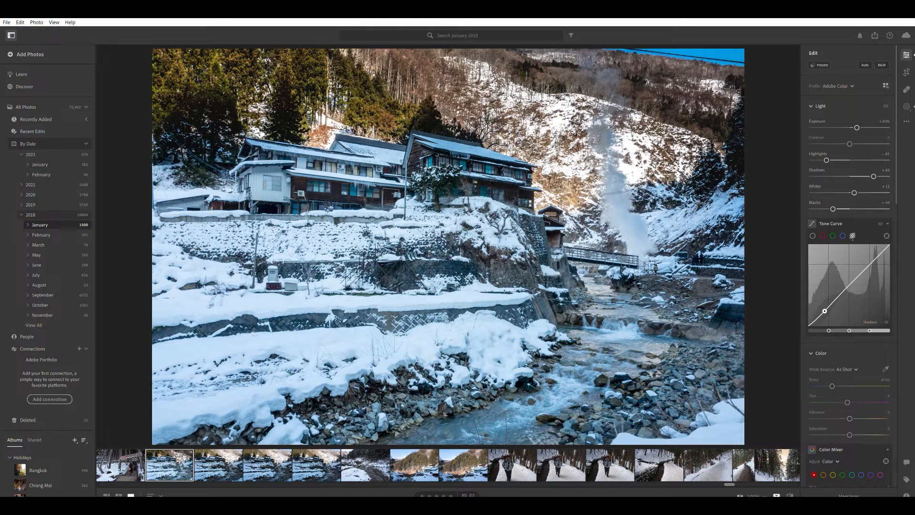
{"action": "left_click_drag", "start_coordinate": [867, 268], "coordinate": [868, 260]}
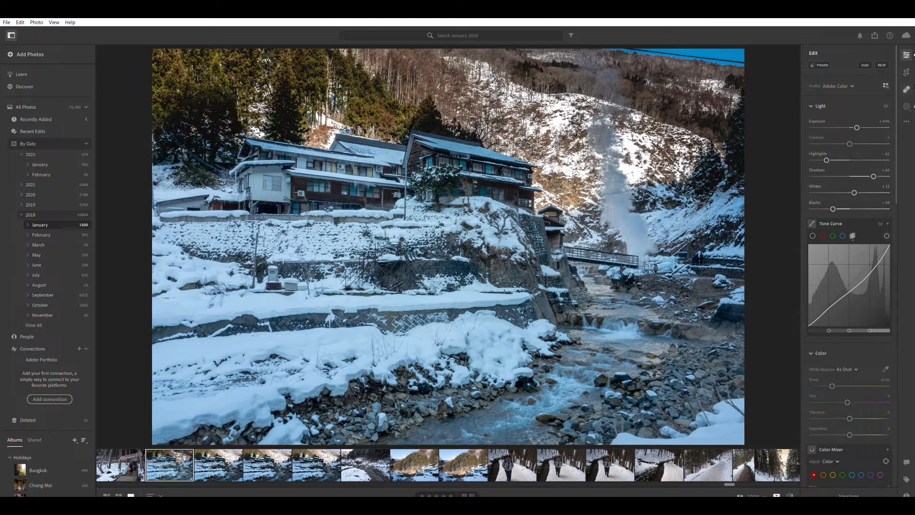
- Cool the masked hillside and trees by setting the linear gradient mask's Temp to −26
{"action": "left_click", "coordinate": [906, 107]}
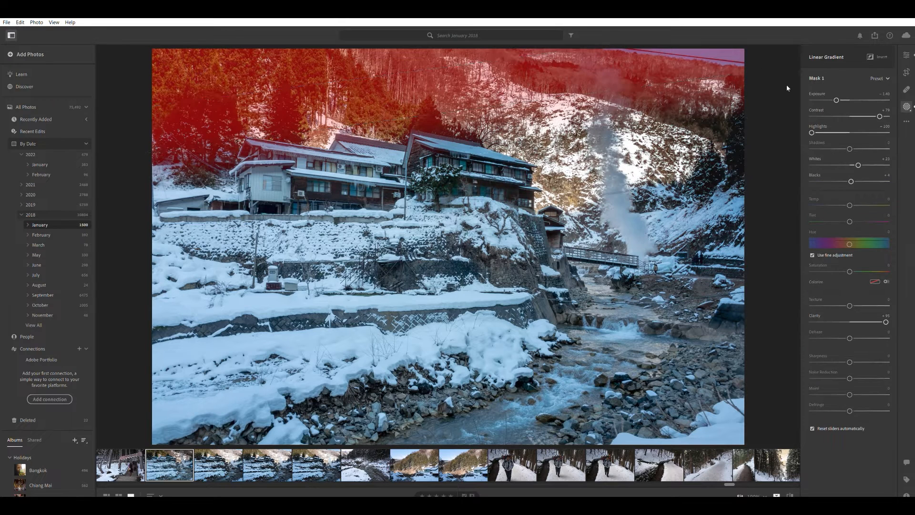
{"action": "left_click_drag", "start_coordinate": [849, 199], "coordinate": [839, 200]}
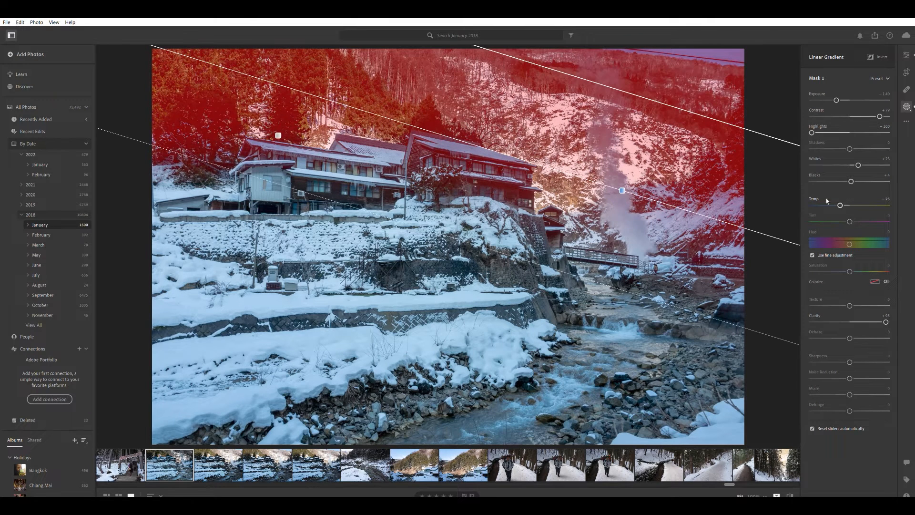
{"action": "left_click", "coordinate": [785, 92]}
{"action": "left_click", "coordinate": [623, 191]}
{"action": "left_click", "coordinate": [906, 51]}
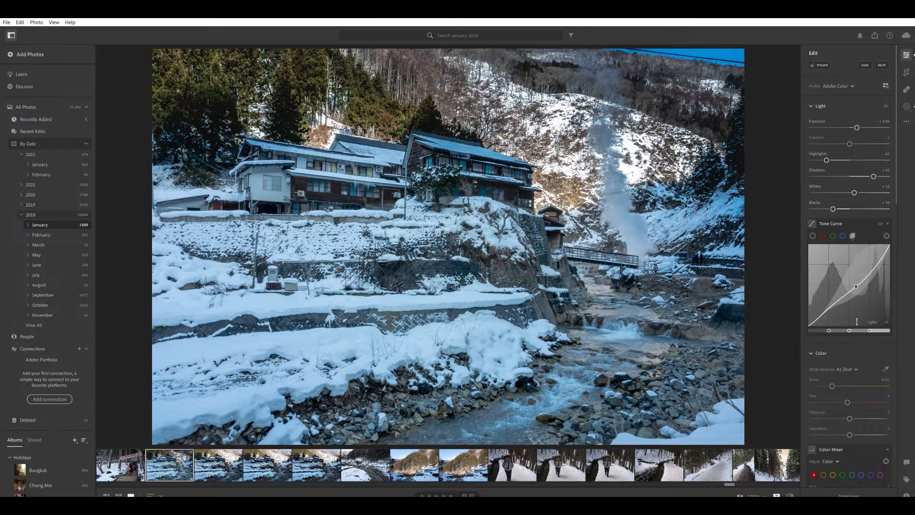
- Warm the whole photo's white balance temperature and lower its Blacks slightly
{"action": "left_click_drag", "start_coordinate": [832, 380], "coordinate": [840, 380]}
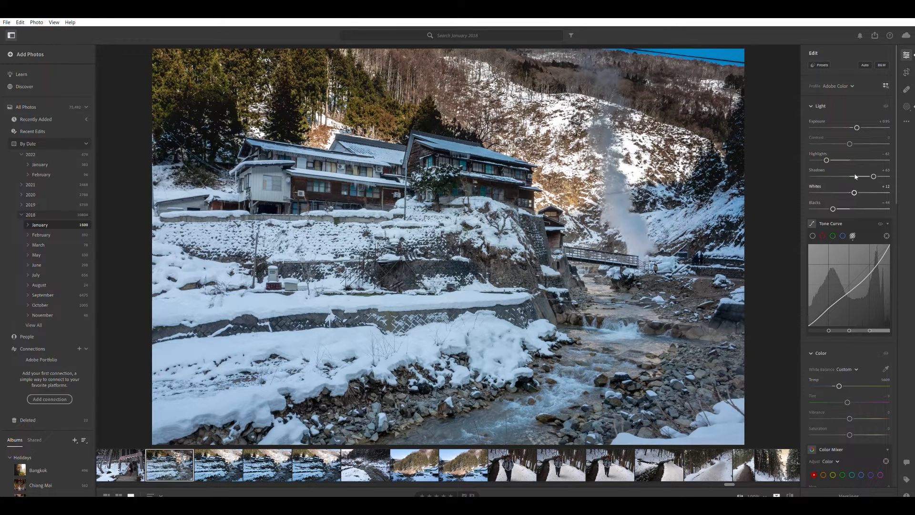
{"action": "left_click_drag", "start_coordinate": [833, 202], "coordinate": [828, 203]}
- Paint a new brush mask over the wooden buildings, using an enlarged brush
{"action": "left_click", "coordinate": [905, 102]}
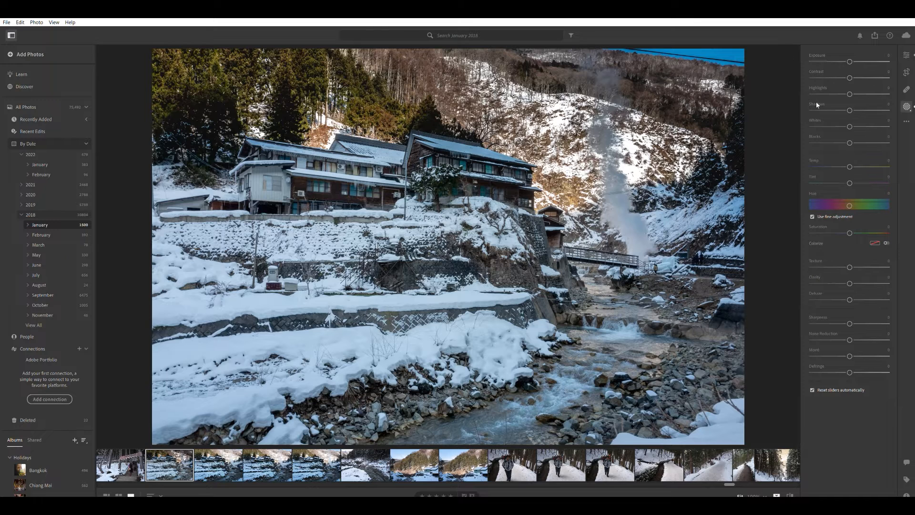
{"action": "key", "text": "b"}
{"action": "key", "text": "bracketright"}
{"action": "mouse_move", "coordinate": [551, 219]}
{"action": "left_mouse_down"}
{"action": "mouse_move", "coordinate": [524, 200]}
{"action": "mouse_move", "coordinate": [453, 199]}
{"action": "mouse_move", "coordinate": [443, 166]}
{"action": "left_mouse_up"}
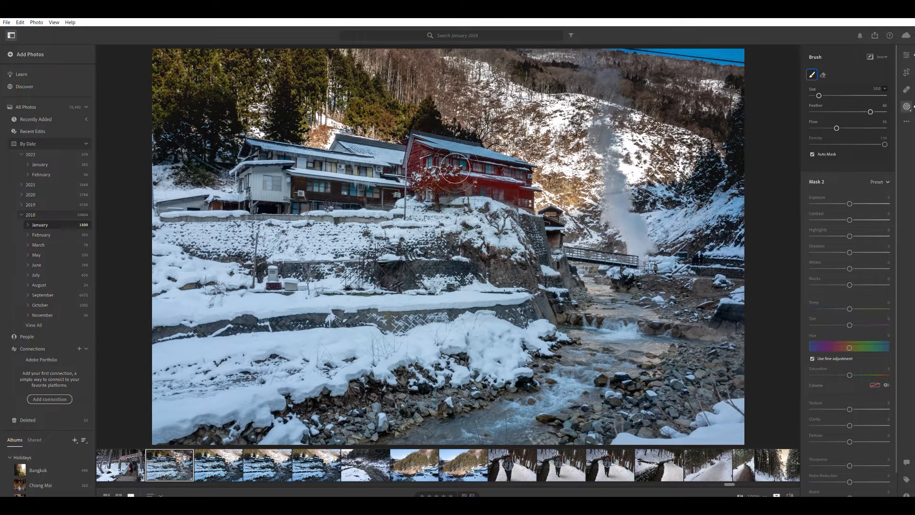
{"action": "mouse_move", "coordinate": [307, 182]}
{"action": "left_mouse_down"}
{"action": "mouse_move", "coordinate": [284, 199]}
{"action": "mouse_move", "coordinate": [281, 212]}
{"action": "mouse_move", "coordinate": [432, 186]}
{"action": "mouse_move", "coordinate": [370, 163]}
{"action": "mouse_move", "coordinate": [425, 178]}
{"action": "mouse_move", "coordinate": [314, 179]}
{"action": "mouse_move", "coordinate": [296, 185]}
{"action": "mouse_move", "coordinate": [286, 206]}
{"action": "mouse_move", "coordinate": [360, 209]}
{"action": "mouse_move", "coordinate": [408, 194]}
{"action": "mouse_move", "coordinate": [424, 166]}
{"action": "mouse_move", "coordinate": [520, 191]}
{"action": "mouse_move", "coordinate": [543, 224]}
{"action": "left_mouse_up"}
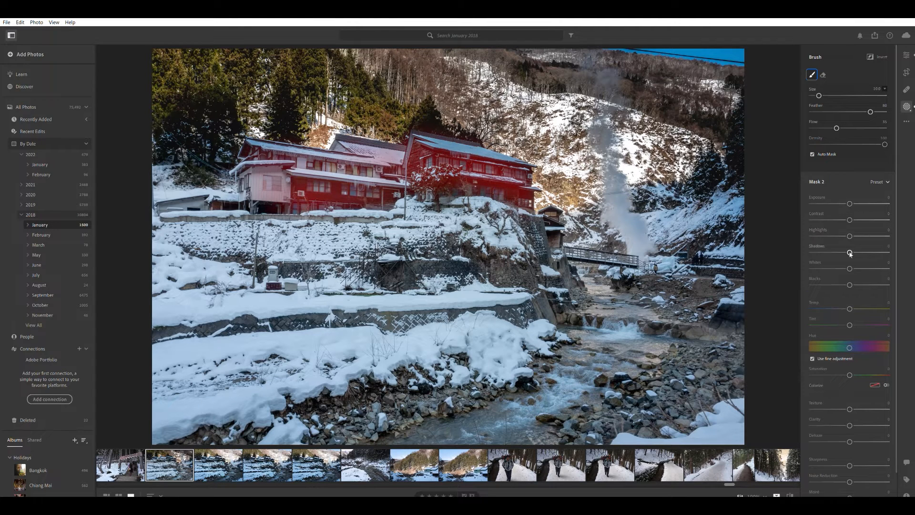
- Brighten the masked buildings with Exposure +1.04, Contrast +26, Shadows +86 and Whites +27, and add about +14 Clarity
{"action": "left_click_drag", "start_coordinate": [852, 243], "coordinate": [883, 251]}
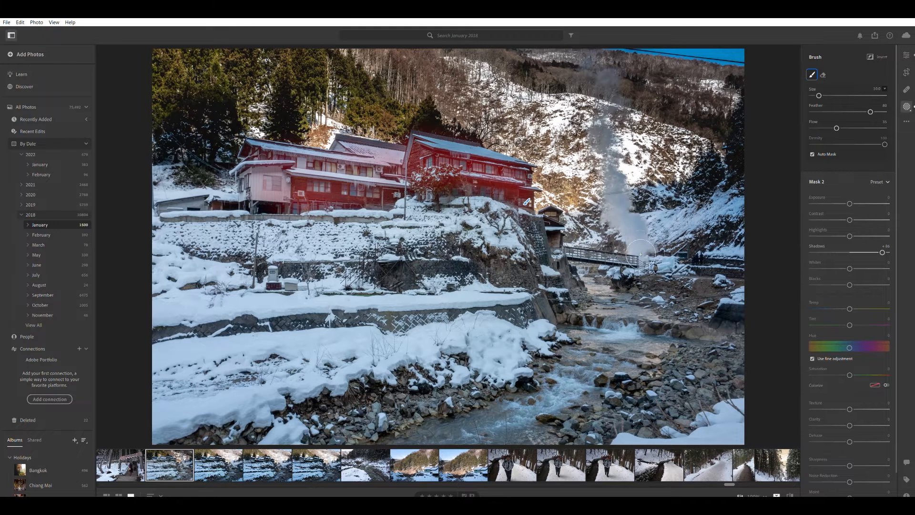
{"action": "left_click_drag", "start_coordinate": [849, 219], "coordinate": [857, 216]}
{"action": "mouse_move", "coordinate": [849, 268]}
{"action": "left_mouse_down"}
{"action": "mouse_move", "coordinate": [892, 268]}
{"action": "mouse_move", "coordinate": [864, 268]}
{"action": "left_mouse_up"}
{"action": "left_click_drag", "start_coordinate": [850, 201], "coordinate": [856, 199]}
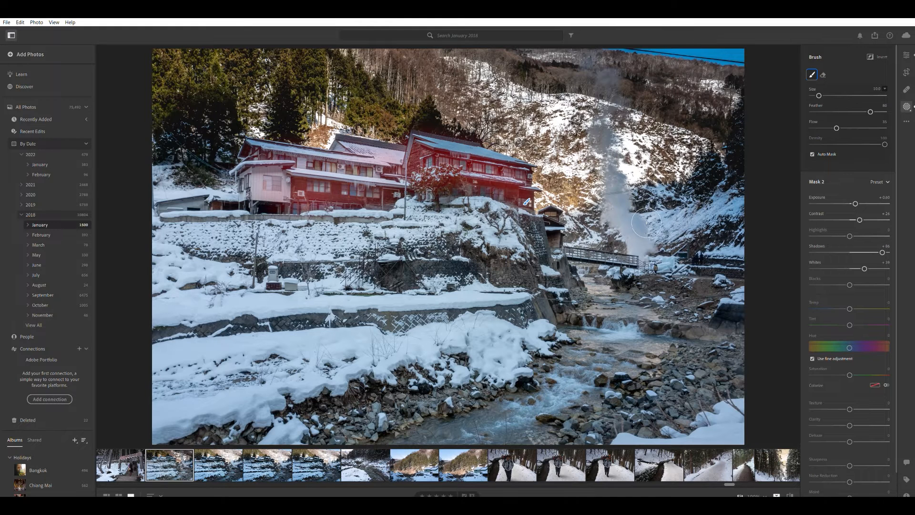
{"action": "left_click_drag", "start_coordinate": [855, 202], "coordinate": [860, 200]}
{"action": "left_click_drag", "start_coordinate": [865, 261], "coordinate": [860, 263]}
{"action": "mouse_move", "coordinate": [850, 424]}
{"action": "left_mouse_down"}
{"action": "mouse_move", "coordinate": [867, 419]}
{"action": "mouse_move", "coordinate": [857, 424]}
{"action": "left_mouse_up"}
- Extend the buildings brush mask over the riverbank rocks and the exposed stone retaining walls, using a smaller brush for the walls
{"action": "mouse_move", "coordinate": [228, 459]}
{"action": "left_mouse_down"}
{"action": "mouse_move", "coordinate": [468, 422]}
{"action": "mouse_move", "coordinate": [374, 453]}
{"action": "mouse_move", "coordinate": [544, 411]}
{"action": "mouse_move", "coordinate": [443, 445]}
{"action": "mouse_move", "coordinate": [554, 416]}
{"action": "mouse_move", "coordinate": [517, 430]}
{"action": "mouse_move", "coordinate": [571, 422]}
{"action": "mouse_move", "coordinate": [528, 446]}
{"action": "mouse_move", "coordinate": [598, 433]}
{"action": "mouse_move", "coordinate": [592, 453]}
{"action": "left_mouse_up"}
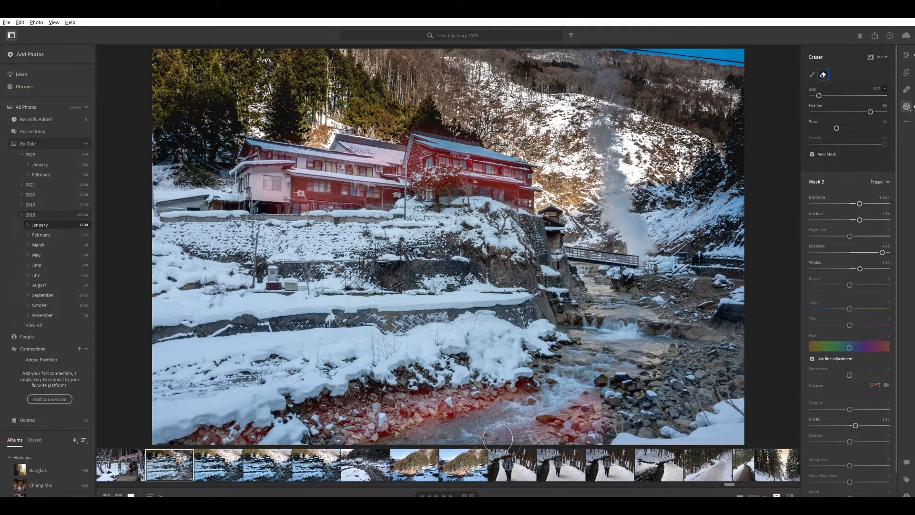
{"action": "key", "text": "alt"}
{"action": "mouse_move", "coordinate": [593, 448]}
{"action": "left_mouse_down"}
{"action": "mouse_move", "coordinate": [644, 431]}
{"action": "mouse_move", "coordinate": [652, 443]}
{"action": "mouse_move", "coordinate": [696, 427]}
{"action": "mouse_move", "coordinate": [708, 433]}
{"action": "mouse_move", "coordinate": [681, 412]}
{"action": "mouse_move", "coordinate": [708, 392]}
{"action": "mouse_move", "coordinate": [758, 380]}
{"action": "mouse_move", "coordinate": [766, 368]}
{"action": "mouse_move", "coordinate": [721, 329]}
{"action": "mouse_move", "coordinate": [730, 311]}
{"action": "mouse_move", "coordinate": [744, 308]}
{"action": "mouse_move", "coordinate": [724, 303]}
{"action": "left_mouse_up"}
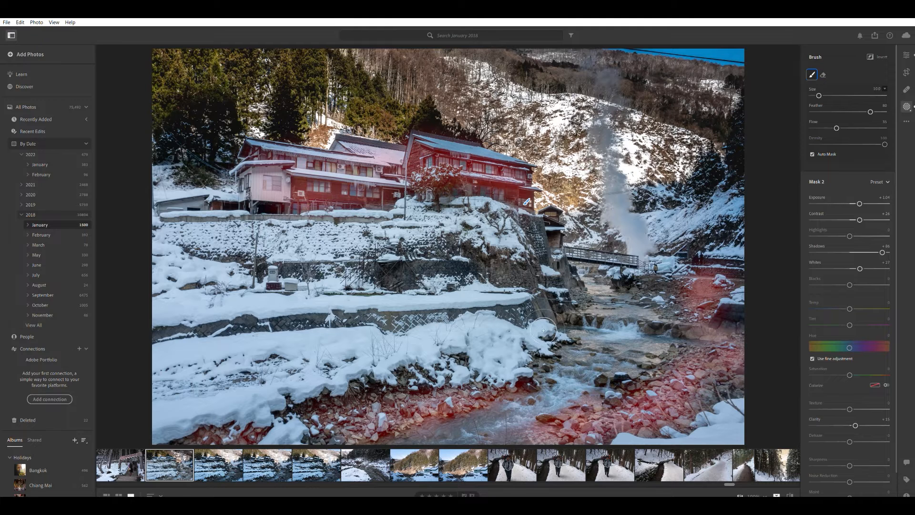
{"action": "scroll", "coordinate": [546, 325], "scroll_direction": "down", "scroll_amount": 4}
{"action": "mouse_move", "coordinate": [537, 318]}
{"action": "left_mouse_down"}
{"action": "mouse_move", "coordinate": [524, 319]}
{"action": "mouse_move", "coordinate": [531, 325]}
{"action": "left_mouse_up"}
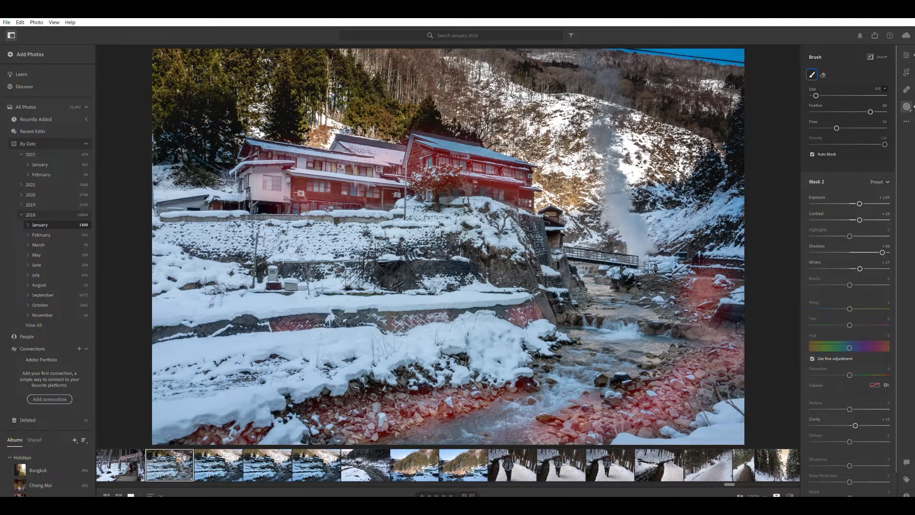
{"action": "left_click_drag", "start_coordinate": [528, 285], "coordinate": [389, 277]}
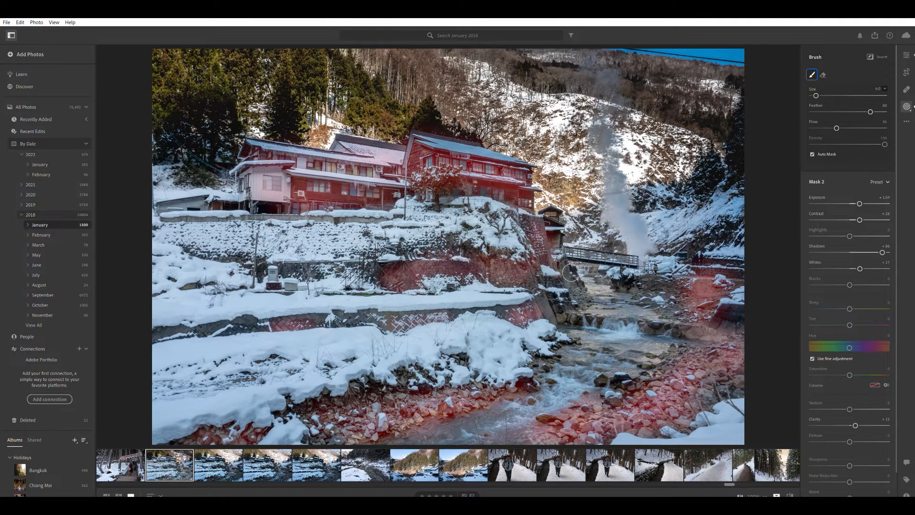
{"action": "mouse_move", "coordinate": [670, 299]}
{"action": "left_mouse_down"}
{"action": "mouse_move", "coordinate": [643, 292]}
{"action": "mouse_move", "coordinate": [719, 313]}
{"action": "left_mouse_up"}
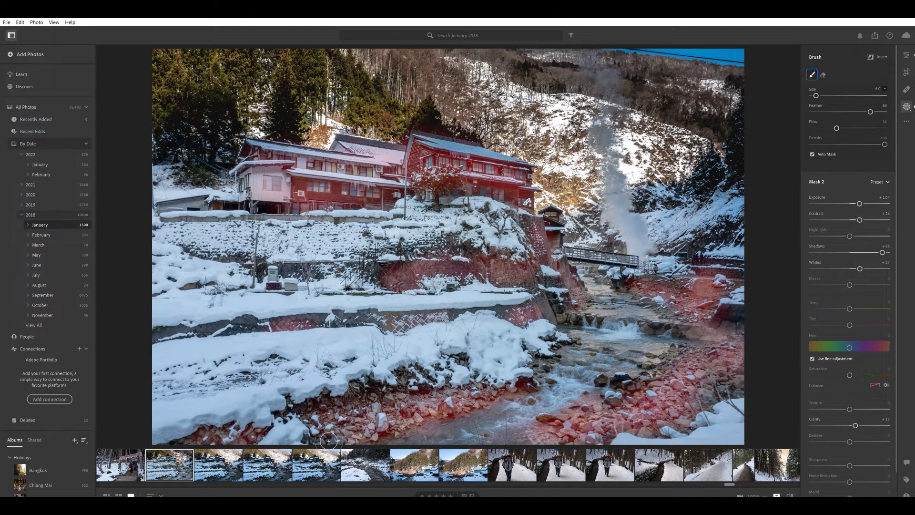
{"action": "left_click_drag", "start_coordinate": [424, 406], "coordinate": [312, 416]}
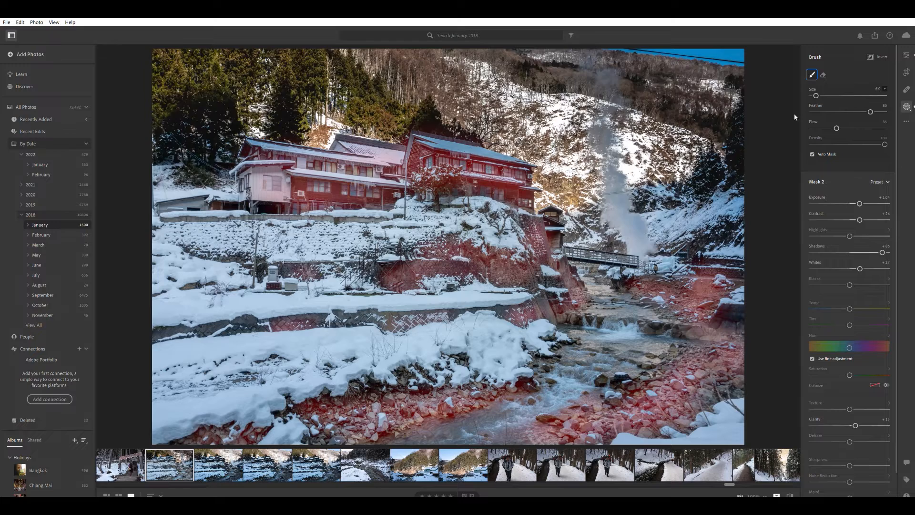
- Check the coverage of the hillside and buildings masks, and reset the buildings mask's Exposure to 0
{"action": "mouse_move", "coordinate": [784, 111]}
{"action": "left_click", "coordinate": [788, 88]}
{"action": "left_click", "coordinate": [785, 75]}
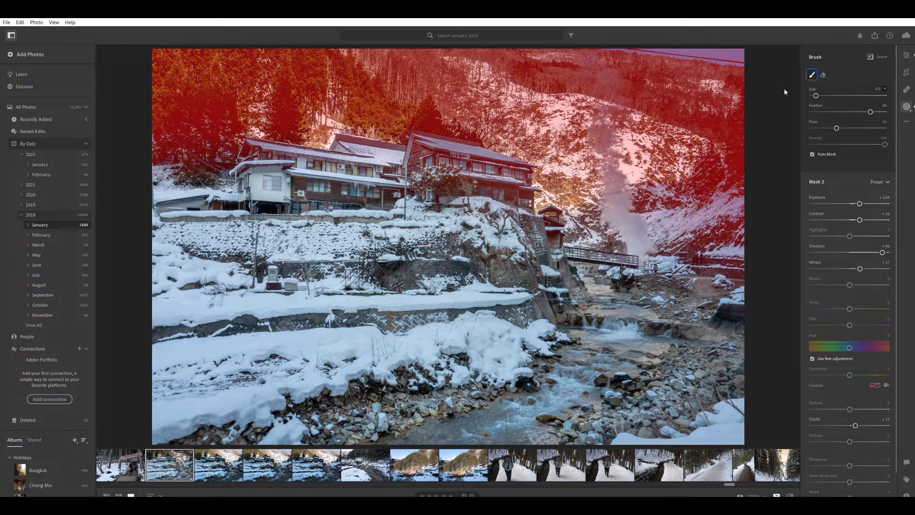
{"action": "left_click", "coordinate": [784, 87]}
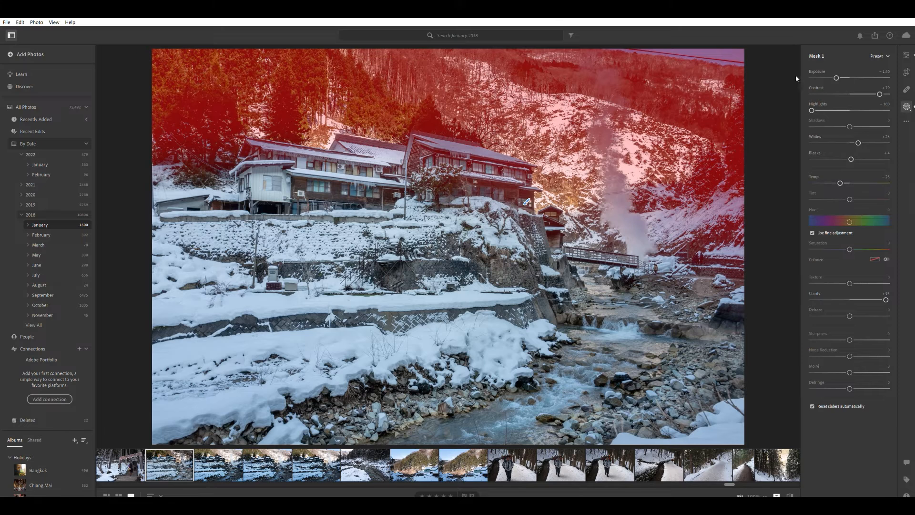
{"action": "left_click", "coordinate": [786, 72]}
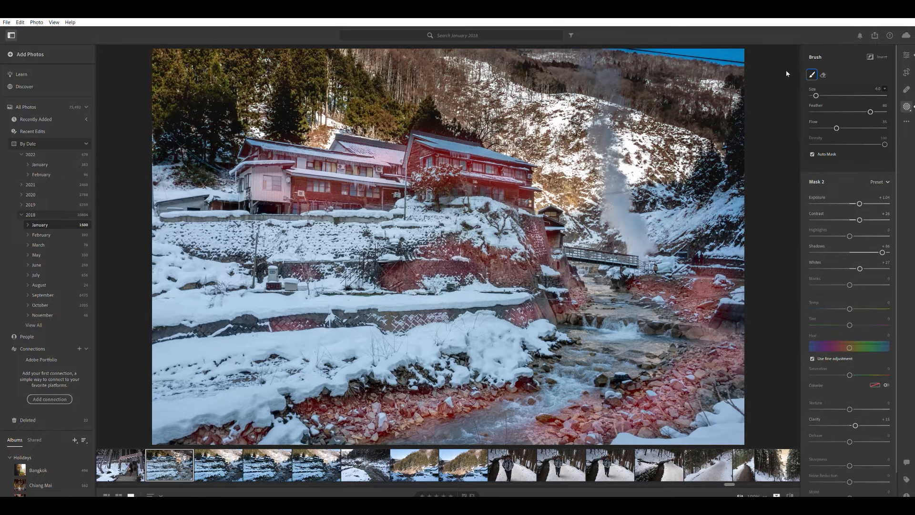
{"action": "mouse_move", "coordinate": [859, 195]}
{"action": "left_mouse_down"}
{"action": "mouse_move", "coordinate": [879, 197]}
{"action": "mouse_move", "coordinate": [834, 200]}
{"action": "mouse_move", "coordinate": [856, 201]}
{"action": "left_mouse_up"}
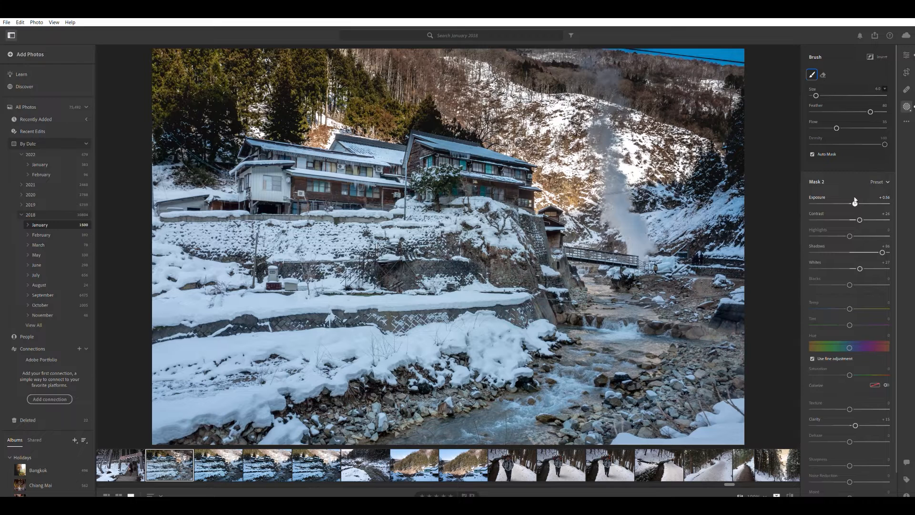
{"action": "double_click", "coordinate": [855, 201]}
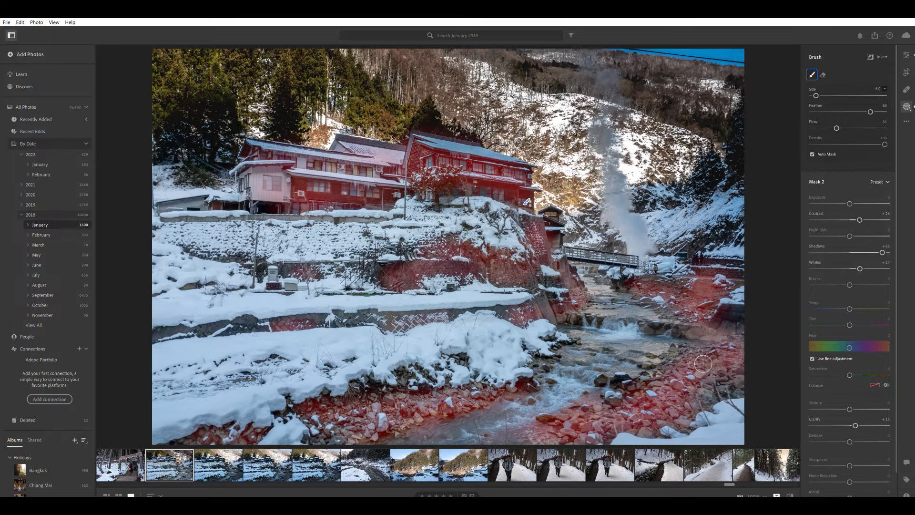
- Erase the buildings mask from the riverbank rocks and stone walls with an enlarged eraser
{"action": "scroll", "coordinate": [681, 419], "scroll_direction": "up", "scroll_amount": 4}
{"action": "key", "text": "alt"}
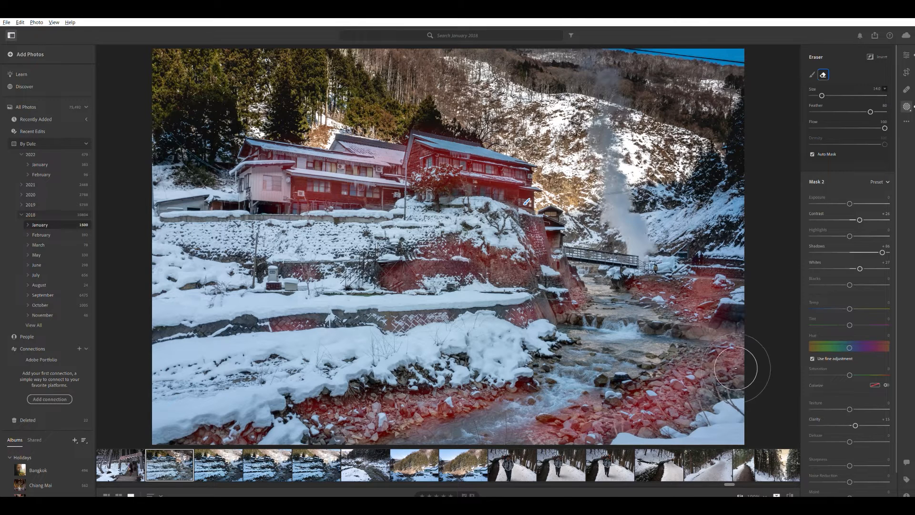
{"action": "mouse_move", "coordinate": [628, 446]}
{"action": "left_mouse_down"}
{"action": "mouse_move", "coordinate": [722, 396]}
{"action": "mouse_move", "coordinate": [726, 412]}
{"action": "mouse_move", "coordinate": [692, 458]}
{"action": "mouse_move", "coordinate": [716, 441]}
{"action": "mouse_move", "coordinate": [631, 458]}
{"action": "mouse_move", "coordinate": [507, 443]}
{"action": "mouse_move", "coordinate": [399, 467]}
{"action": "mouse_move", "coordinate": [336, 465]}
{"action": "mouse_move", "coordinate": [485, 405]}
{"action": "mouse_move", "coordinate": [532, 363]}
{"action": "mouse_move", "coordinate": [515, 315]}
{"action": "mouse_move", "coordinate": [557, 304]}
{"action": "mouse_move", "coordinate": [479, 297]}
{"action": "mouse_move", "coordinate": [571, 276]}
{"action": "mouse_move", "coordinate": [592, 299]}
{"action": "mouse_move", "coordinate": [591, 286]}
{"action": "mouse_move", "coordinate": [515, 365]}
{"action": "mouse_move", "coordinate": [578, 352]}
{"action": "mouse_move", "coordinate": [325, 430]}
{"action": "mouse_move", "coordinate": [491, 416]}
{"action": "mouse_move", "coordinate": [527, 381]}
{"action": "mouse_move", "coordinate": [474, 303]}
{"action": "mouse_move", "coordinate": [335, 315]}
{"action": "mouse_move", "coordinate": [362, 299]}
{"action": "mouse_move", "coordinate": [293, 341]}
{"action": "mouse_move", "coordinate": [491, 339]}
{"action": "mouse_move", "coordinate": [513, 323]}
{"action": "mouse_move", "coordinate": [523, 380]}
{"action": "mouse_move", "coordinate": [571, 338]}
{"action": "left_mouse_up"}
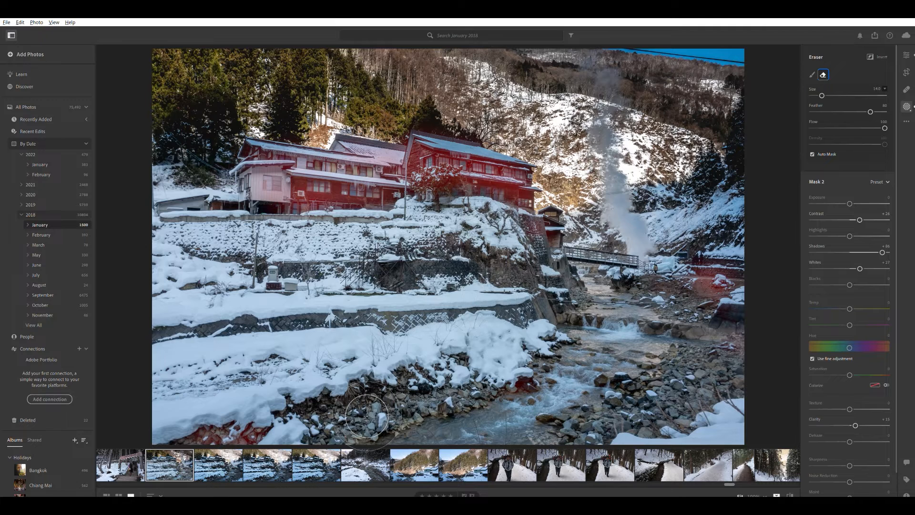
{"action": "mouse_move", "coordinate": [738, 324]}
{"action": "left_mouse_down"}
{"action": "mouse_move", "coordinate": [766, 312]}
{"action": "mouse_move", "coordinate": [724, 310]}
{"action": "mouse_move", "coordinate": [718, 409]}
{"action": "mouse_move", "coordinate": [681, 434]}
{"action": "mouse_move", "coordinate": [713, 371]}
{"action": "mouse_move", "coordinate": [734, 369]}
{"action": "left_mouse_up"}
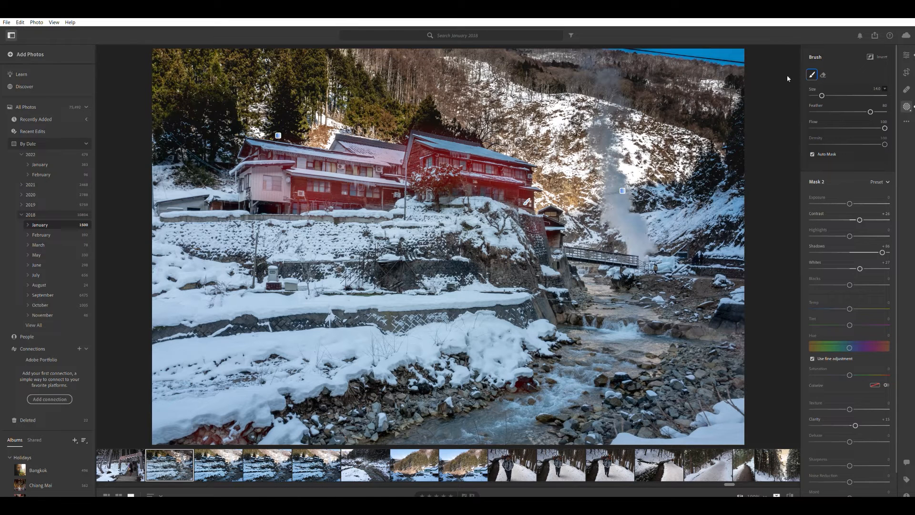
- Create a new brush mask and paint it over the foreground rocks on both sides of the river
{"action": "left_click", "coordinate": [807, 103]}
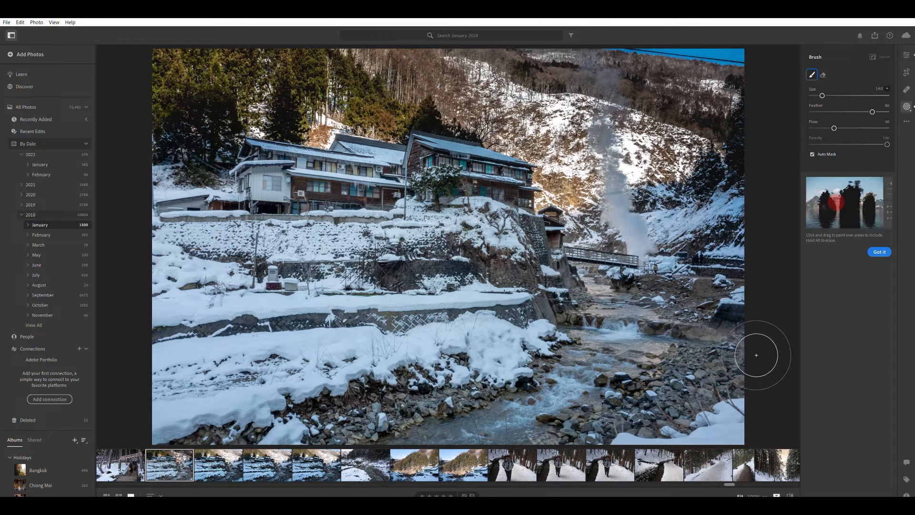
{"action": "left_click", "coordinate": [881, 251]}
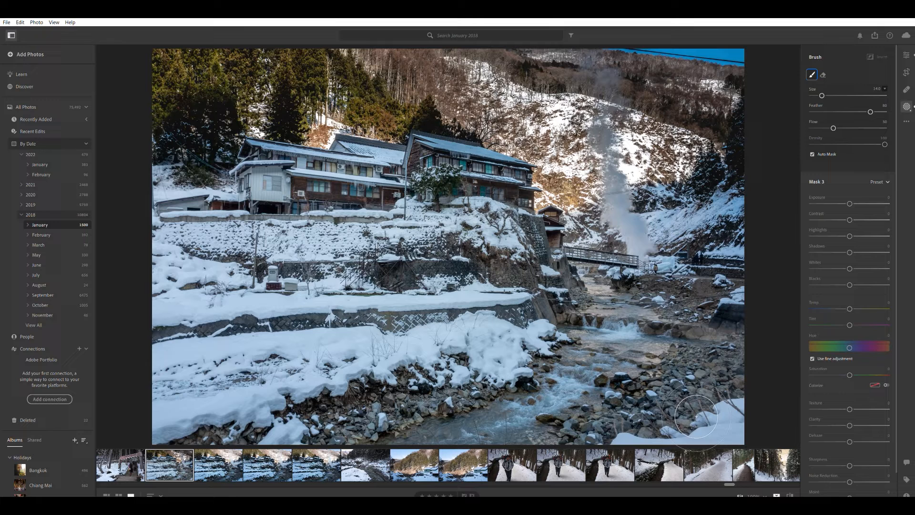
{"action": "scroll", "coordinate": [635, 442], "scroll_direction": "down", "scroll_amount": 3}
{"action": "mouse_move", "coordinate": [584, 444]}
{"action": "left_mouse_down"}
{"action": "mouse_move", "coordinate": [677, 437]}
{"action": "mouse_move", "coordinate": [661, 443]}
{"action": "mouse_move", "coordinate": [720, 418]}
{"action": "mouse_move", "coordinate": [700, 407]}
{"action": "mouse_move", "coordinate": [721, 383]}
{"action": "mouse_move", "coordinate": [503, 413]}
{"action": "mouse_move", "coordinate": [357, 447]}
{"action": "mouse_move", "coordinate": [348, 442]}
{"action": "mouse_move", "coordinate": [409, 429]}
{"action": "mouse_move", "coordinate": [305, 440]}
{"action": "mouse_move", "coordinate": [270, 451]}
{"action": "mouse_move", "coordinate": [270, 462]}
{"action": "mouse_move", "coordinate": [234, 468]}
{"action": "mouse_move", "coordinate": [491, 414]}
{"action": "left_mouse_up"}
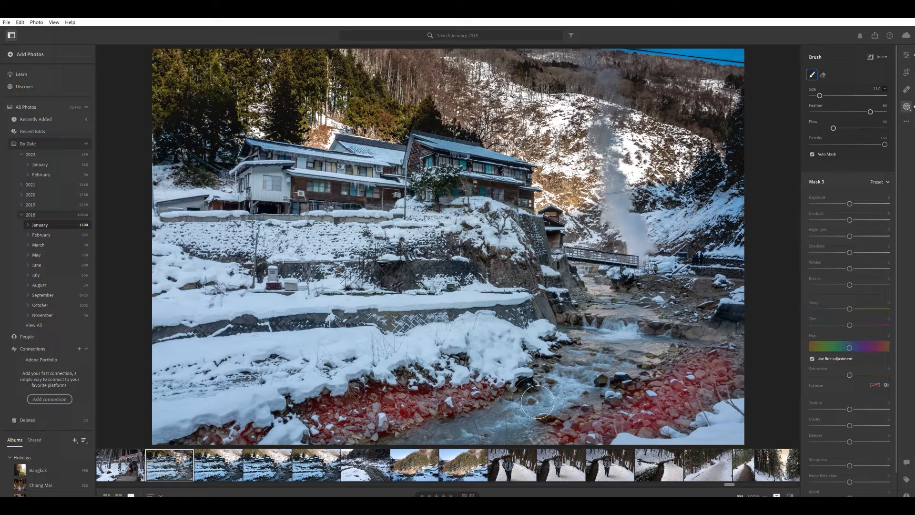
- Extend the rocks mask with a smaller brush over the exposed retaining walls, the cliff face and the far riverbank near the bridge
{"action": "key", "text": "bracketleft"}
{"action": "key", "text": "bracketleft"}
{"action": "key", "text": "bracketleft"}
{"action": "key", "text": "bracketleft"}
{"action": "left_click_drag", "start_coordinate": [528, 315], "coordinate": [446, 328]}
{"action": "mouse_move", "coordinate": [454, 281]}
{"action": "left_mouse_down"}
{"action": "mouse_move", "coordinate": [404, 288]}
{"action": "mouse_move", "coordinate": [528, 276]}
{"action": "mouse_move", "coordinate": [552, 284]}
{"action": "mouse_move", "coordinate": [551, 235]}
{"action": "mouse_move", "coordinate": [561, 253]}
{"action": "mouse_move", "coordinate": [707, 314]}
{"action": "mouse_move", "coordinate": [721, 347]}
{"action": "mouse_move", "coordinate": [718, 302]}
{"action": "mouse_move", "coordinate": [759, 297]}
{"action": "mouse_move", "coordinate": [720, 300]}
{"action": "mouse_move", "coordinate": [727, 344]}
{"action": "mouse_move", "coordinate": [756, 373]}
{"action": "left_mouse_up"}
{"action": "left_click_drag", "start_coordinate": [604, 322], "coordinate": [572, 241]}
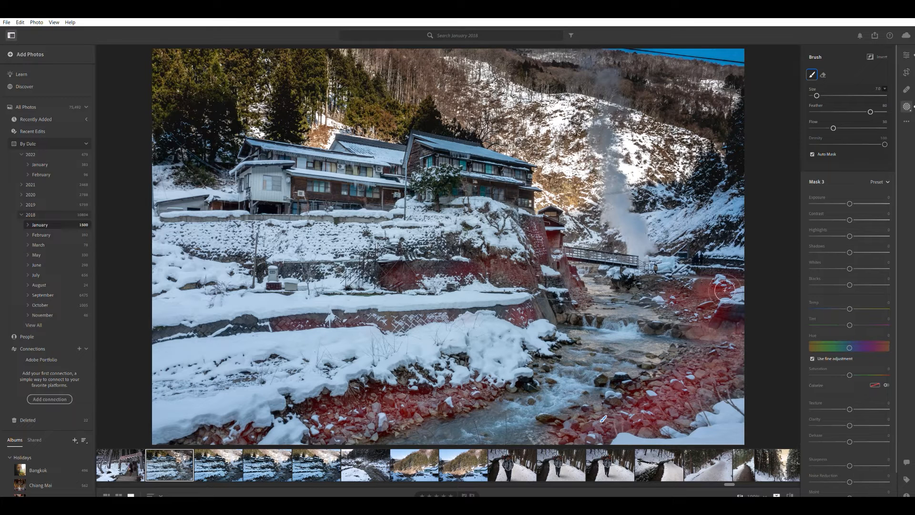
- Adjust the rocks and walls mask to Clarity +45, Dehaze +61, Exposure +2.72, Whites +80 and Blacks −26
{"action": "left_click_drag", "start_coordinate": [864, 419], "coordinate": [850, 436]}
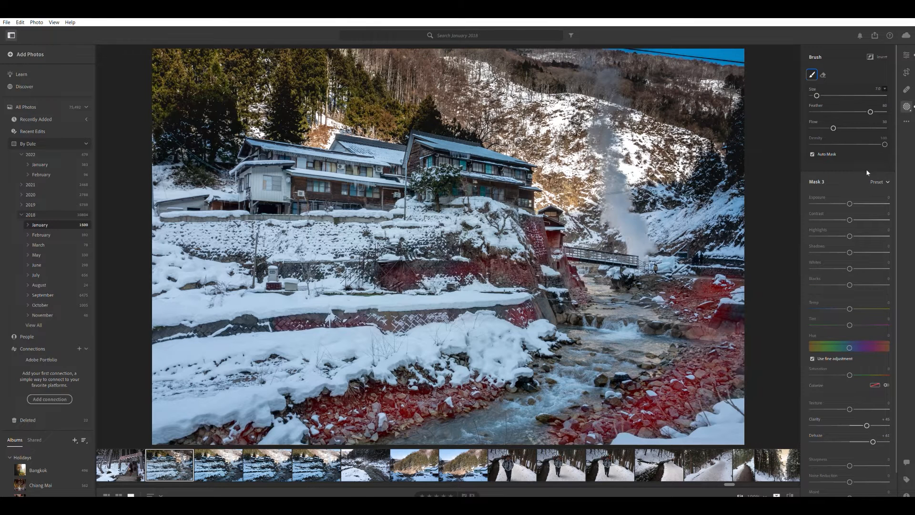
{"action": "left_click_drag", "start_coordinate": [852, 195], "coordinate": [854, 198]}
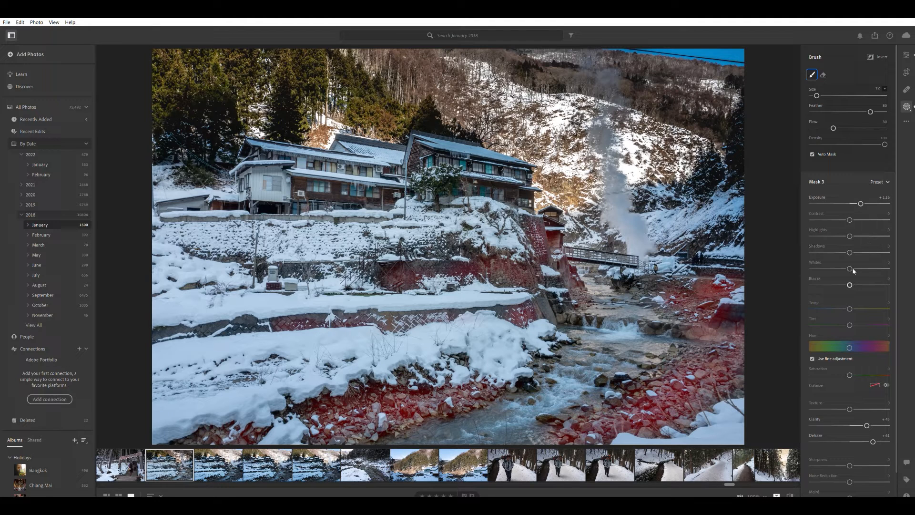
{"action": "left_click_drag", "start_coordinate": [851, 279], "coordinate": [844, 281]}
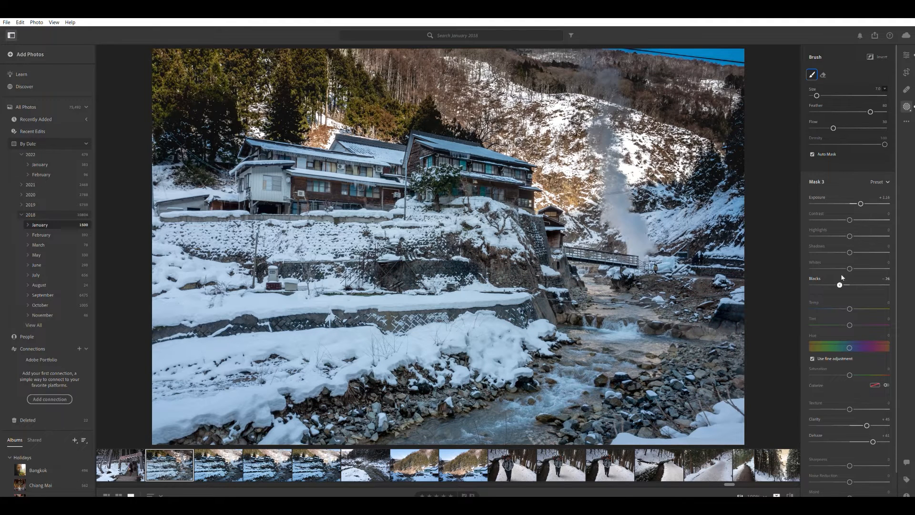
{"action": "left_click_drag", "start_coordinate": [850, 260], "coordinate": [859, 263]}
{"action": "mouse_move", "coordinate": [861, 200]}
{"action": "left_mouse_down"}
{"action": "mouse_move", "coordinate": [882, 198]}
{"action": "mouse_move", "coordinate": [873, 201]}
{"action": "left_mouse_up"}
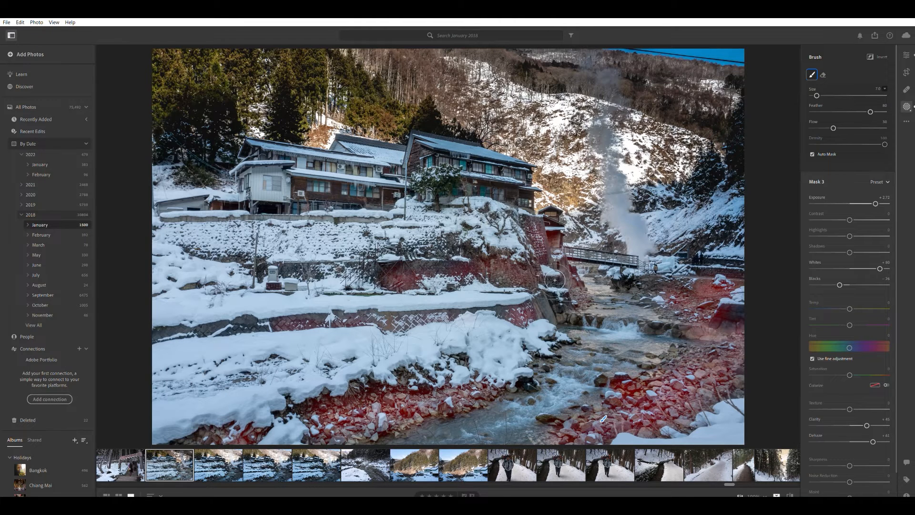
- Refine the rocks and walls mask with Contrast +51, Highlights +51, Shadows +63 and Blacks −52, and reduce Exposure to about +1.34
{"action": "mouse_move", "coordinate": [878, 202]}
{"action": "left_mouse_down"}
{"action": "mouse_move", "coordinate": [856, 203]}
{"action": "mouse_move", "coordinate": [872, 203]}
{"action": "mouse_move", "coordinate": [865, 213]}
{"action": "left_mouse_up"}
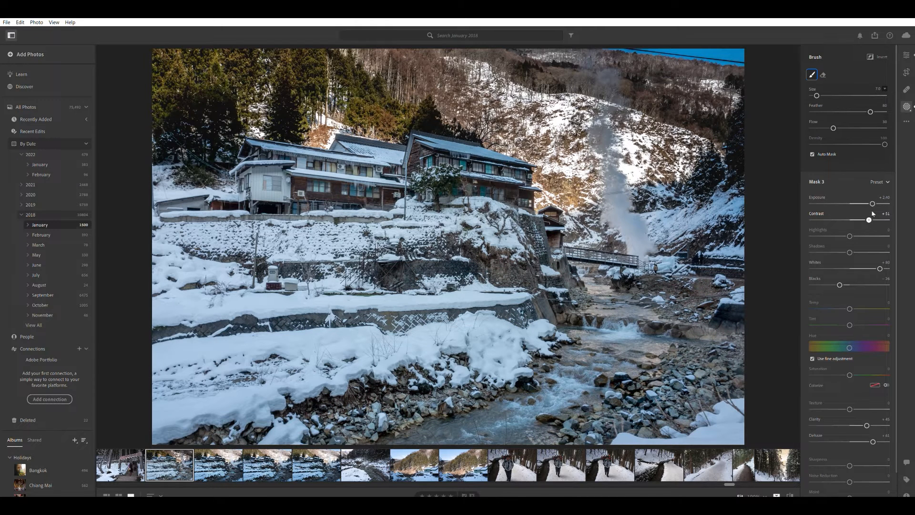
{"action": "left_click_drag", "start_coordinate": [850, 252], "coordinate": [863, 252]}
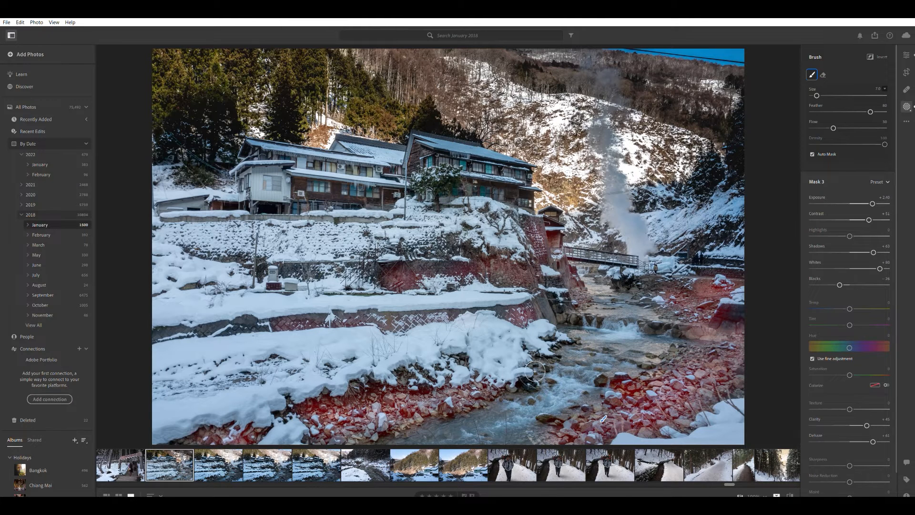
{"action": "left_click_drag", "start_coordinate": [840, 279], "coordinate": [834, 280]}
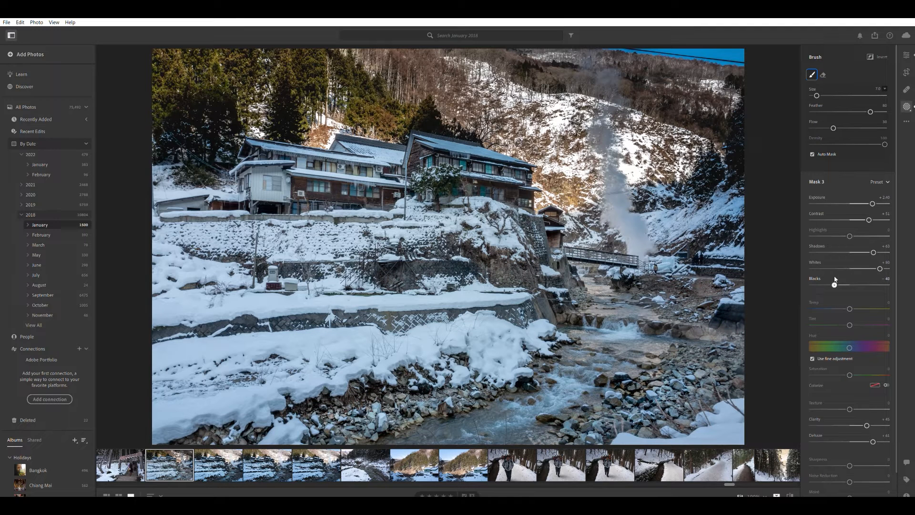
{"action": "left_click_drag", "start_coordinate": [849, 235], "coordinate": [867, 233]}
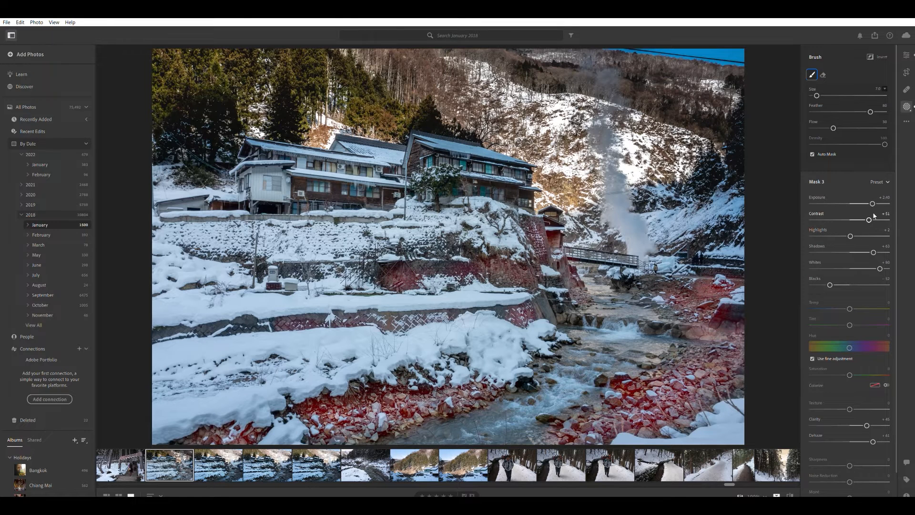
{"action": "left_click_drag", "start_coordinate": [850, 235], "coordinate": [817, 230]}
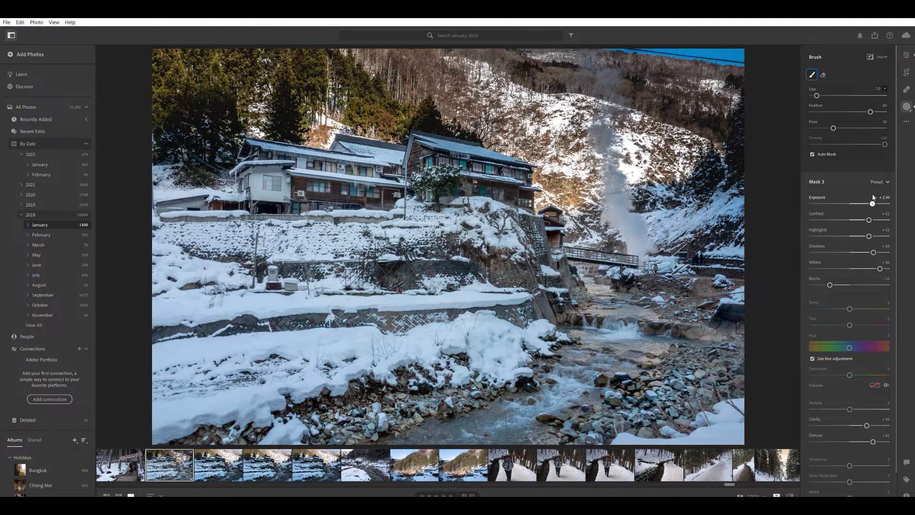
{"action": "mouse_move", "coordinate": [872, 197]}
{"action": "left_mouse_down"}
{"action": "mouse_move", "coordinate": [821, 197]}
{"action": "mouse_move", "coordinate": [863, 200]}
{"action": "left_mouse_up"}
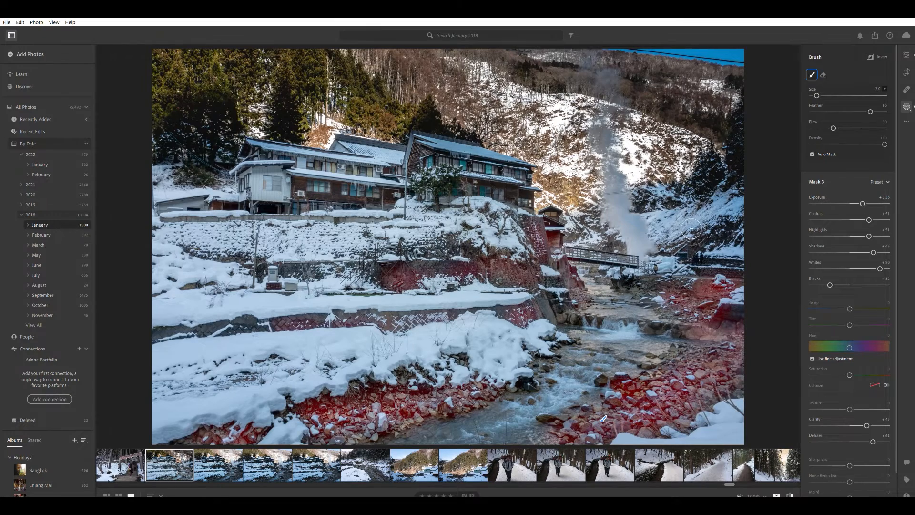
- Compare the edited photo with its original version
{"action": "key", "text": "backslash"}
{"action": "key", "text": "backslash"}
{"action": "key", "text": "backslash"}
{"action": "key", "text": "backslash"}
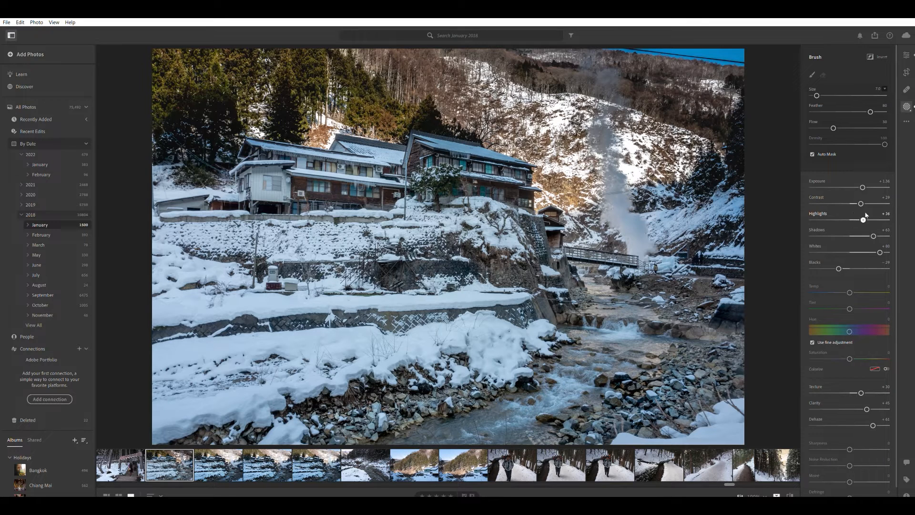
- Paint another brush mask over the foreground river rocks and lower its Exposure to about +0.84
{"action": "mouse_move", "coordinate": [700, 405]}
{"action": "left_mouse_down"}
{"action": "mouse_move", "coordinate": [657, 418]}
{"action": "mouse_move", "coordinate": [707, 388]}
{"action": "mouse_move", "coordinate": [623, 441]}
{"action": "mouse_move", "coordinate": [582, 453]}
{"action": "mouse_move", "coordinate": [334, 439]}
{"action": "mouse_move", "coordinate": [478, 406]}
{"action": "left_mouse_up"}
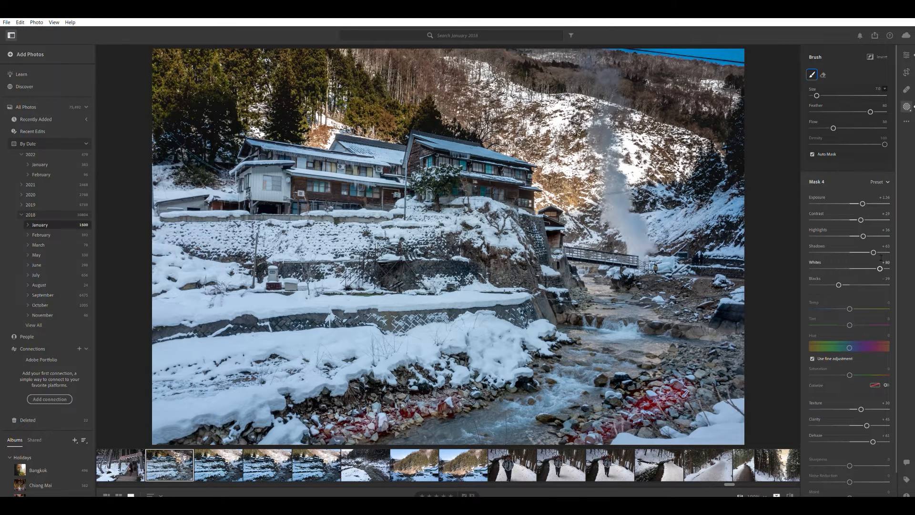
{"action": "left_click_drag", "start_coordinate": [863, 197], "coordinate": [859, 197]}
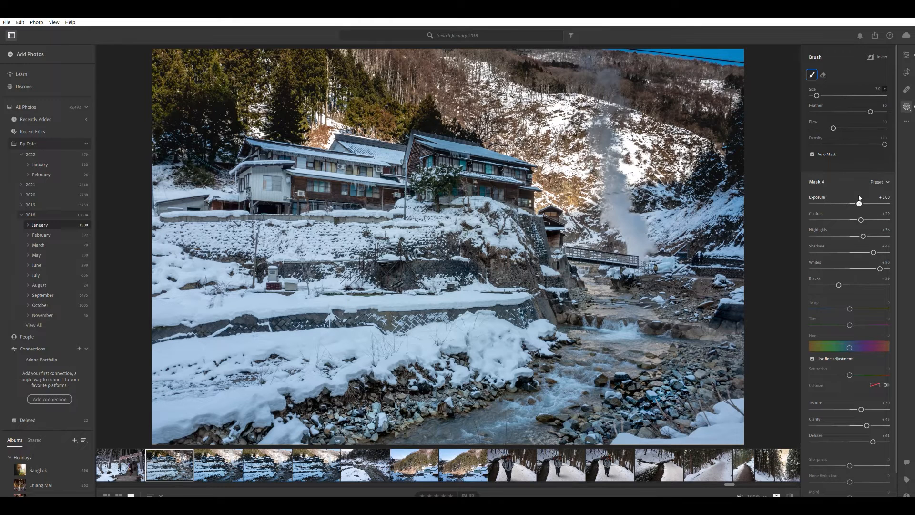
{"action": "left_click_drag", "start_coordinate": [857, 198], "coordinate": [858, 198]}
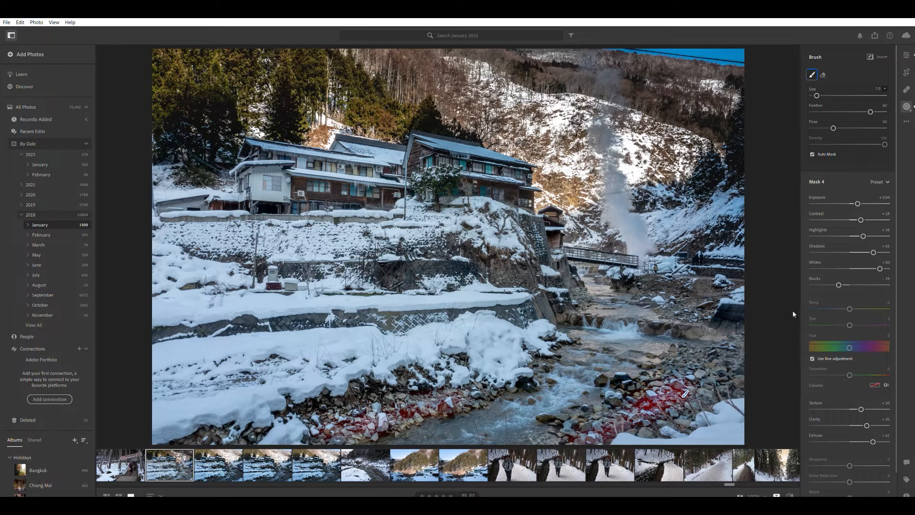
{"action": "key", "text": "alt"}
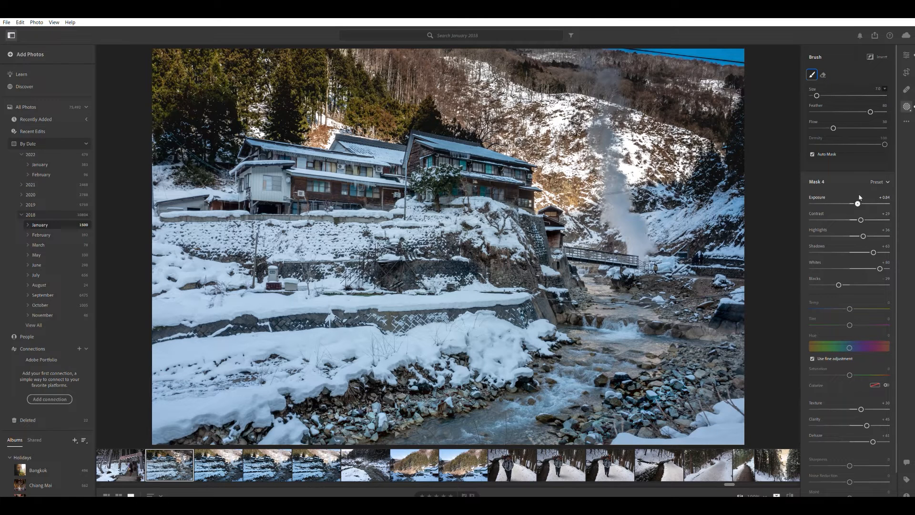
- Raise the river rocks mask's Exposure slightly and refine its brushed area along the right bank
{"action": "mouse_move", "coordinate": [859, 197]}
{"action": "left_mouse_down"}
{"action": "mouse_move", "coordinate": [847, 199]}
{"action": "mouse_move", "coordinate": [861, 199]}
{"action": "left_mouse_up"}
{"action": "key", "text": "alt"}
{"action": "mouse_move", "coordinate": [681, 412]}
{"action": "left_mouse_down"}
{"action": "mouse_move", "coordinate": [690, 402]}
{"action": "mouse_move", "coordinate": [636, 434]}
{"action": "mouse_move", "coordinate": [658, 418]}
{"action": "left_mouse_up"}
{"action": "mouse_move", "coordinate": [712, 374]}
{"action": "left_mouse_down"}
{"action": "mouse_move", "coordinate": [709, 361]}
{"action": "mouse_move", "coordinate": [692, 367]}
{"action": "mouse_move", "coordinate": [734, 355]}
{"action": "left_mouse_up"}
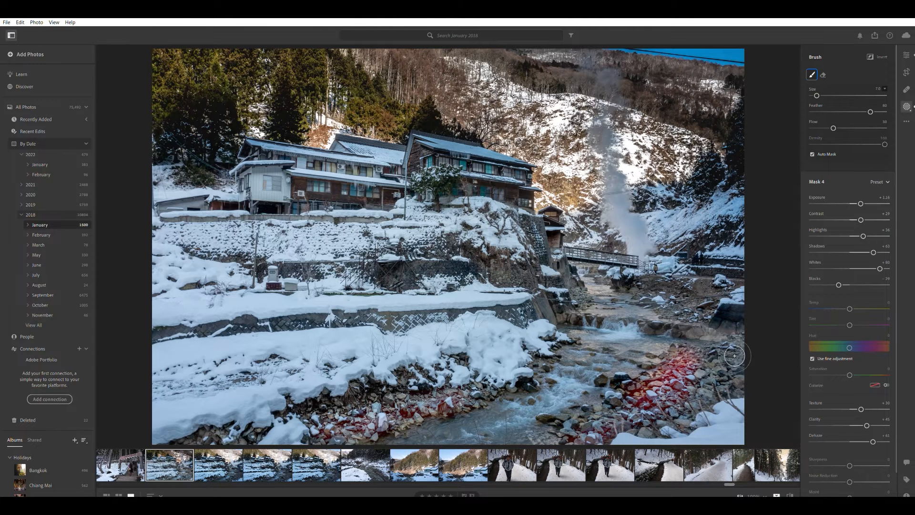
- Set the river rocks mask to Exposure +0.68, Blacks −66 and a slightly warmer Temp, and brush it across both banks with Flow about 53
{"action": "left_click_drag", "start_coordinate": [862, 198], "coordinate": [856, 199]}
{"action": "left_click_drag", "start_coordinate": [836, 282], "coordinate": [795, 282]}
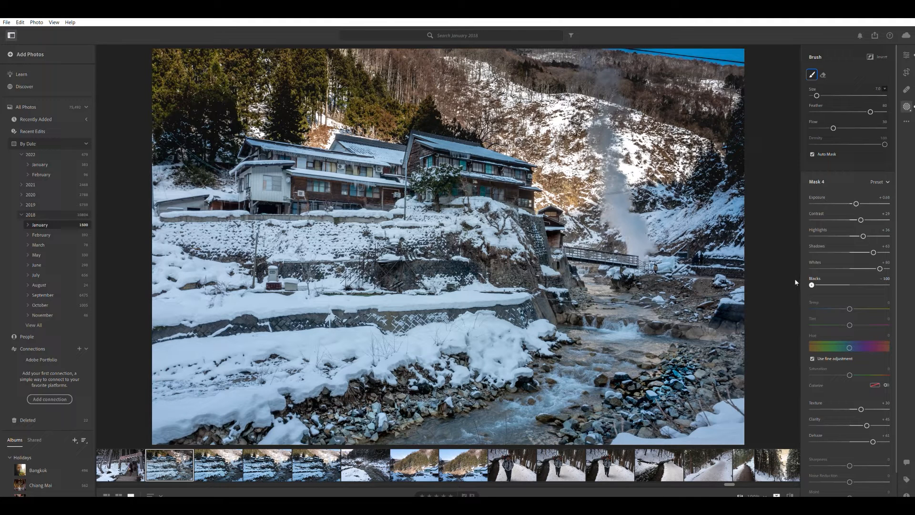
{"action": "left_click_drag", "start_coordinate": [802, 283], "coordinate": [817, 304]}
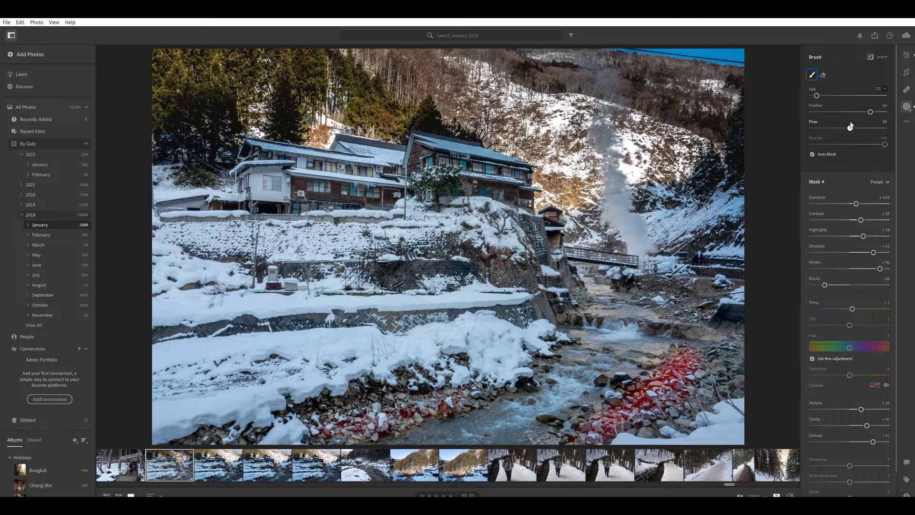
{"action": "mouse_move", "coordinate": [661, 406]}
{"action": "left_mouse_down"}
{"action": "mouse_move", "coordinate": [575, 449]}
{"action": "mouse_move", "coordinate": [613, 447]}
{"action": "mouse_move", "coordinate": [579, 446]}
{"action": "mouse_move", "coordinate": [617, 430]}
{"action": "mouse_move", "coordinate": [641, 400]}
{"action": "mouse_move", "coordinate": [630, 395]}
{"action": "mouse_move", "coordinate": [717, 384]}
{"action": "mouse_move", "coordinate": [700, 415]}
{"action": "mouse_move", "coordinate": [766, 389]}
{"action": "mouse_move", "coordinate": [760, 357]}
{"action": "mouse_move", "coordinate": [733, 368]}
{"action": "mouse_move", "coordinate": [739, 347]}
{"action": "mouse_move", "coordinate": [706, 312]}
{"action": "mouse_move", "coordinate": [715, 320]}
{"action": "mouse_move", "coordinate": [694, 315]}
{"action": "mouse_move", "coordinate": [719, 324]}
{"action": "left_mouse_up"}
{"action": "mouse_move", "coordinate": [590, 395]}
{"action": "left_mouse_down"}
{"action": "mouse_move", "coordinate": [359, 433]}
{"action": "mouse_move", "coordinate": [334, 429]}
{"action": "mouse_move", "coordinate": [365, 415]}
{"action": "mouse_move", "coordinate": [377, 450]}
{"action": "mouse_move", "coordinate": [389, 452]}
{"action": "mouse_move", "coordinate": [440, 412]}
{"action": "mouse_move", "coordinate": [476, 405]}
{"action": "mouse_move", "coordinate": [403, 413]}
{"action": "mouse_move", "coordinate": [269, 452]}
{"action": "mouse_move", "coordinate": [240, 445]}
{"action": "left_mouse_up"}
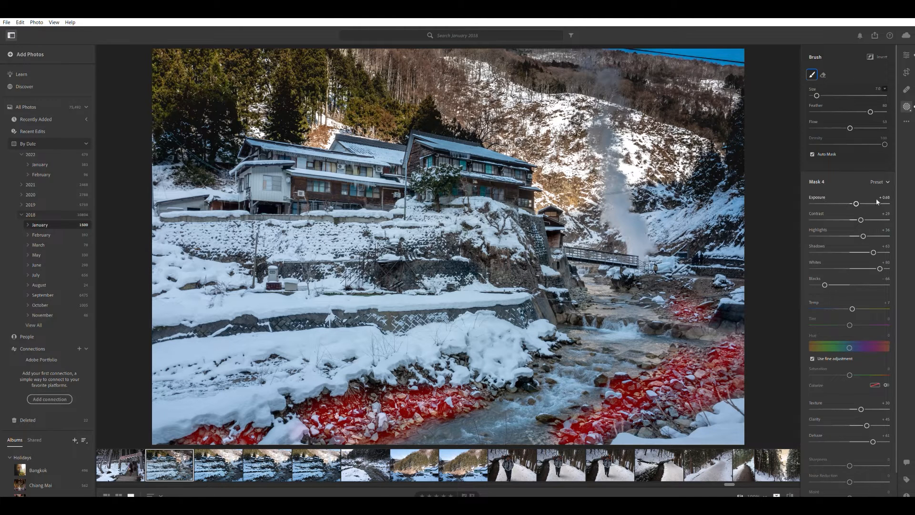
- Soften the river rocks mask with Exposure about +0.56, Contrast +19, Shadows +26, Whites about +33 and Blacks near zero
{"action": "left_click_drag", "start_coordinate": [854, 198], "coordinate": [855, 199]}
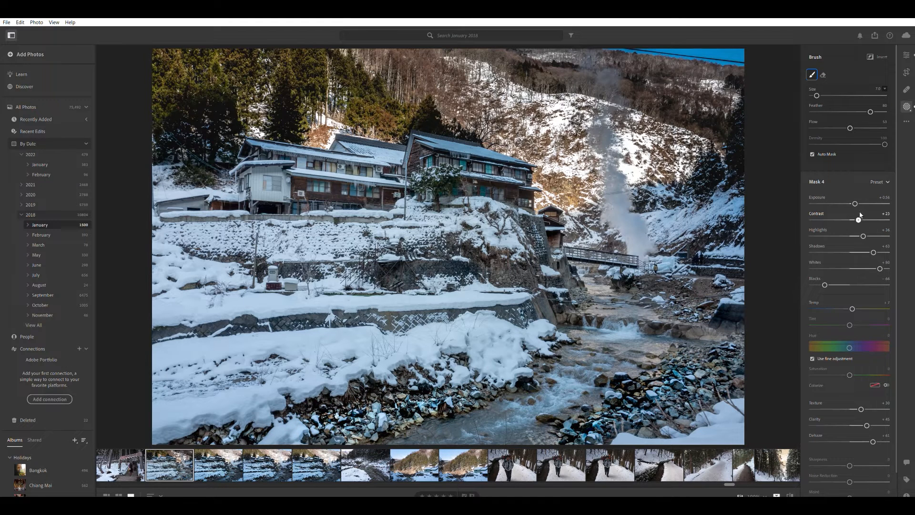
{"action": "mouse_move", "coordinate": [873, 252]}
{"action": "left_mouse_down"}
{"action": "mouse_move", "coordinate": [846, 241]}
{"action": "mouse_move", "coordinate": [860, 245]}
{"action": "left_mouse_up"}
{"action": "left_click_drag", "start_coordinate": [824, 285], "coordinate": [849, 276]}
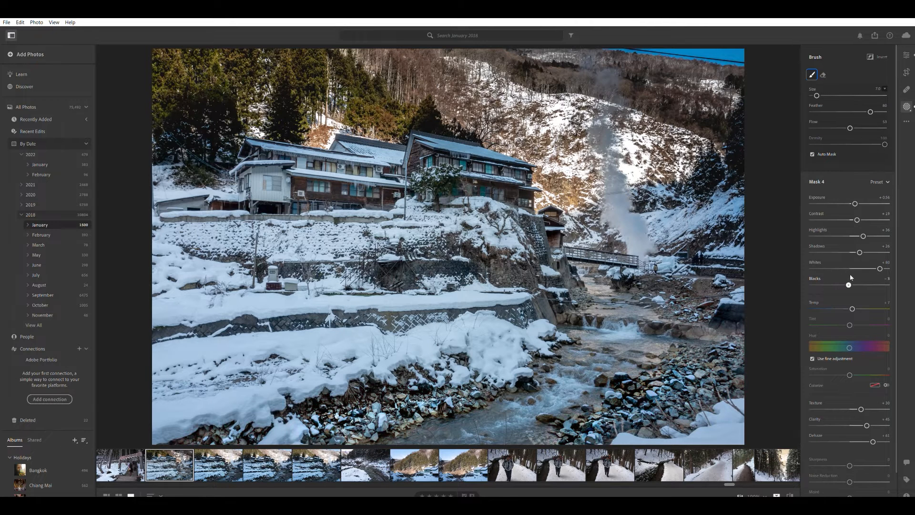
{"action": "left_click_drag", "start_coordinate": [879, 268], "coordinate": [872, 268]}
- Touch up the river rocks mask along the foreground bank and the rocks farther upstream using a brush Flow of about 27
{"action": "left_click_drag", "start_coordinate": [850, 128], "coordinate": [830, 126]}
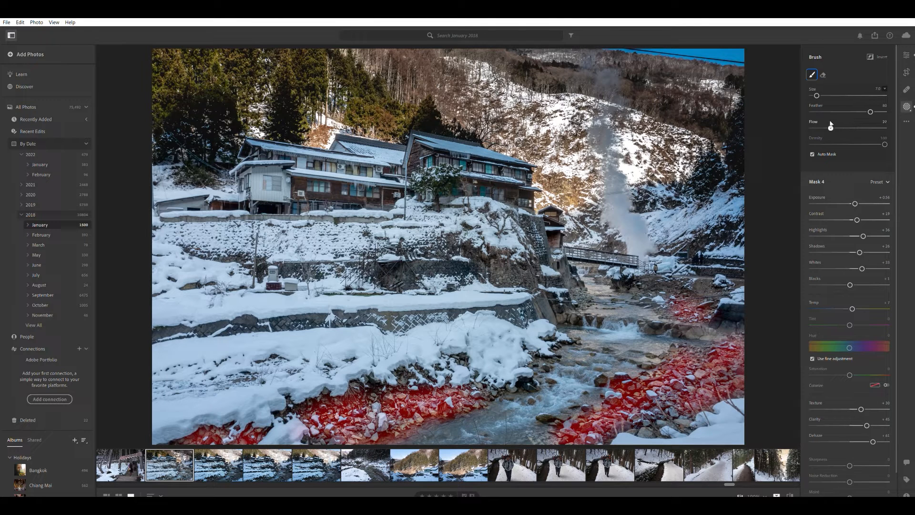
{"action": "key", "text": "alt"}
{"action": "left_click_drag", "start_coordinate": [604, 429], "coordinate": [619, 424]}
{"action": "mouse_move", "coordinate": [702, 321]}
{"action": "left_mouse_down"}
{"action": "mouse_move", "coordinate": [693, 302]}
{"action": "mouse_move", "coordinate": [677, 303]}
{"action": "left_mouse_up"}
{"action": "key", "text": "alt"}
- Create a new mask from two overlapping radial gradients covering the foreground river water, with Feather about 34
{"action": "key", "text": "r"}
{"action": "left_click_drag", "start_coordinate": [434, 439], "coordinate": [466, 400]}
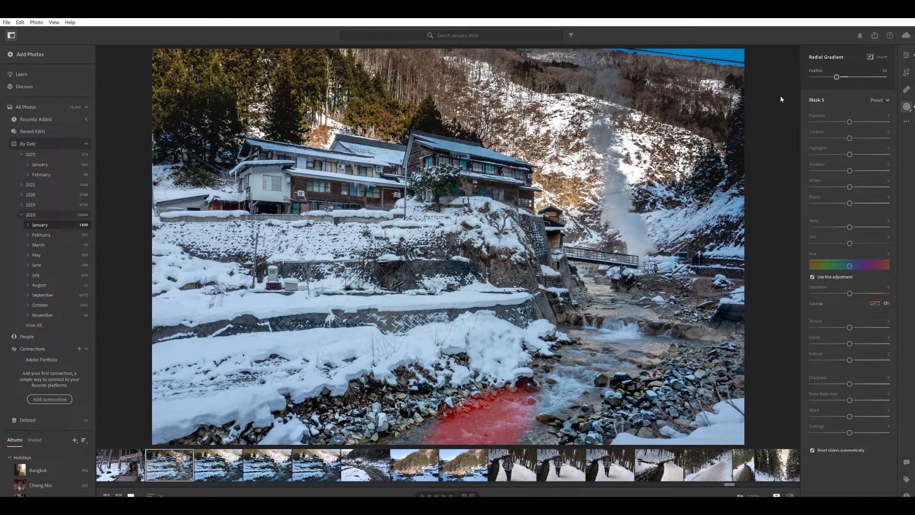
{"action": "left_click", "coordinate": [797, 164]}
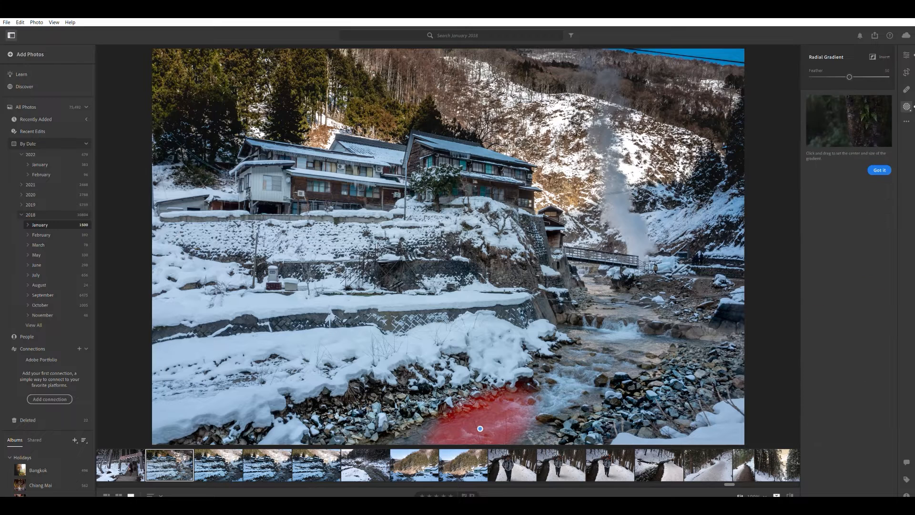
{"action": "mouse_move", "coordinate": [394, 445]}
{"action": "left_mouse_down"}
{"action": "mouse_move", "coordinate": [435, 422]}
{"action": "mouse_move", "coordinate": [444, 427]}
{"action": "mouse_move", "coordinate": [415, 431]}
{"action": "mouse_move", "coordinate": [439, 420]}
{"action": "left_mouse_up"}
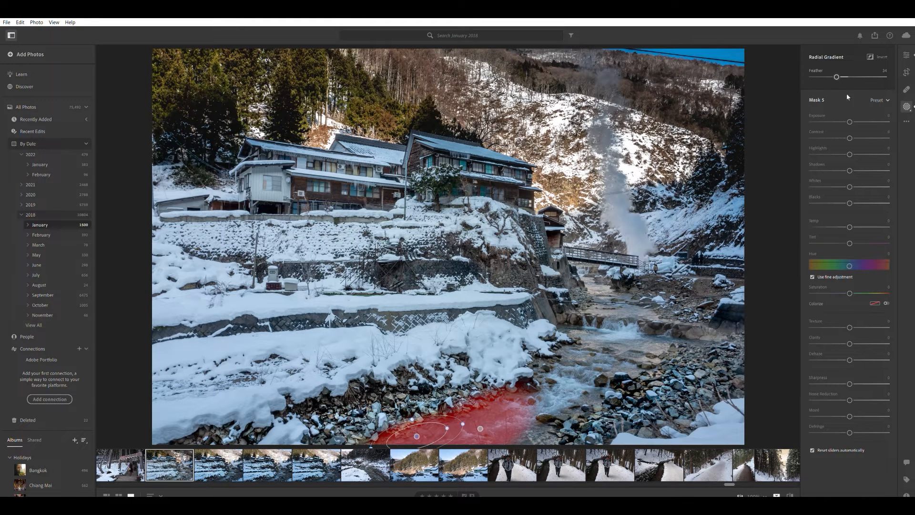
- Add radial gradients to the river mask over the small waterfall below the bridge and the middle stretch of water
{"action": "left_click", "coordinate": [803, 178]}
{"action": "mouse_move", "coordinate": [652, 322]}
{"action": "left_mouse_down"}
{"action": "mouse_move", "coordinate": [688, 358]}
{"action": "mouse_move", "coordinate": [687, 378]}
{"action": "left_mouse_up"}
{"action": "left_click_drag", "start_coordinate": [665, 292], "coordinate": [604, 295]}
{"action": "left_click_drag", "start_coordinate": [610, 331], "coordinate": [613, 324]}
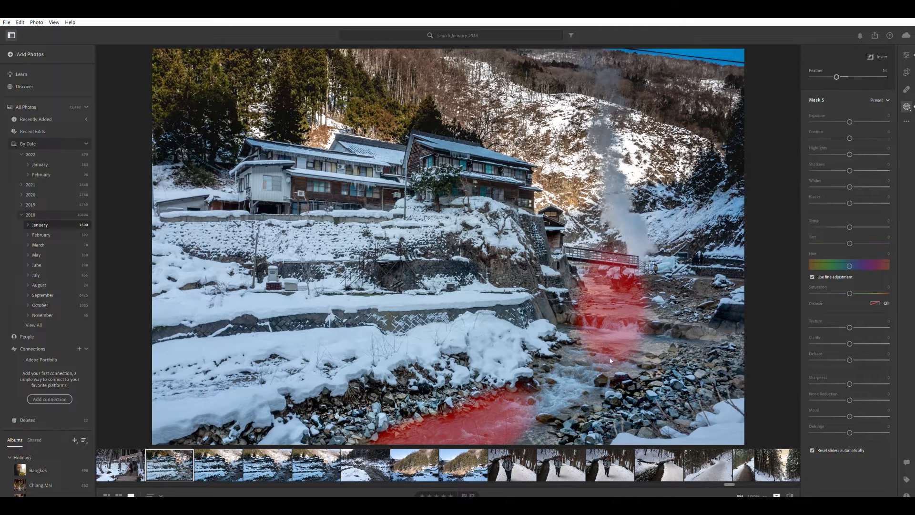
{"action": "left_click_drag", "start_coordinate": [568, 388], "coordinate": [580, 370]}
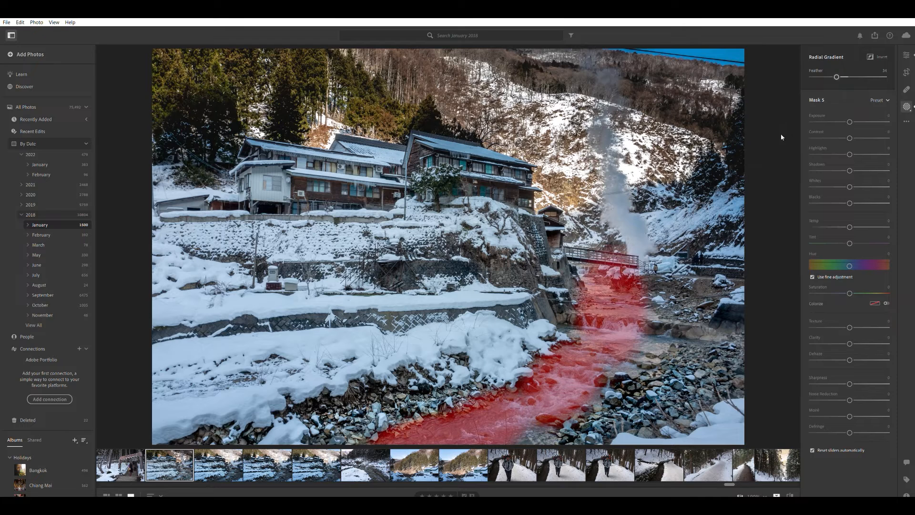
{"action": "key", "text": "b"}
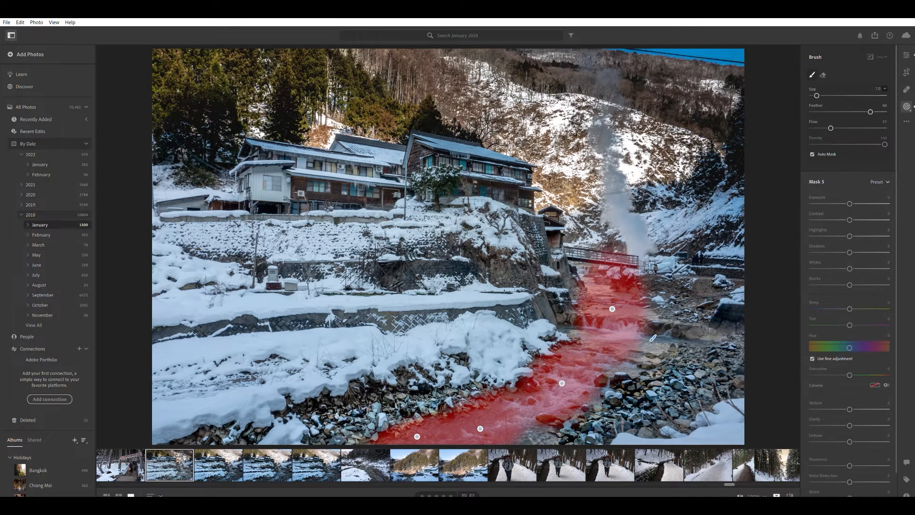
{"action": "key", "text": "Escape"}
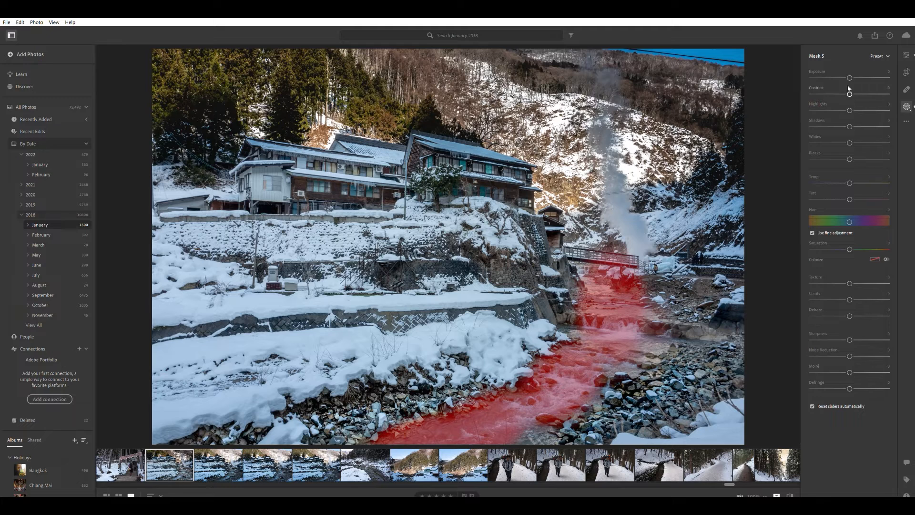
- Set the river mask to Contrast +100, Whites +51 and Blacks −26
{"action": "left_click_drag", "start_coordinate": [881, 88], "coordinate": [888, 89]}
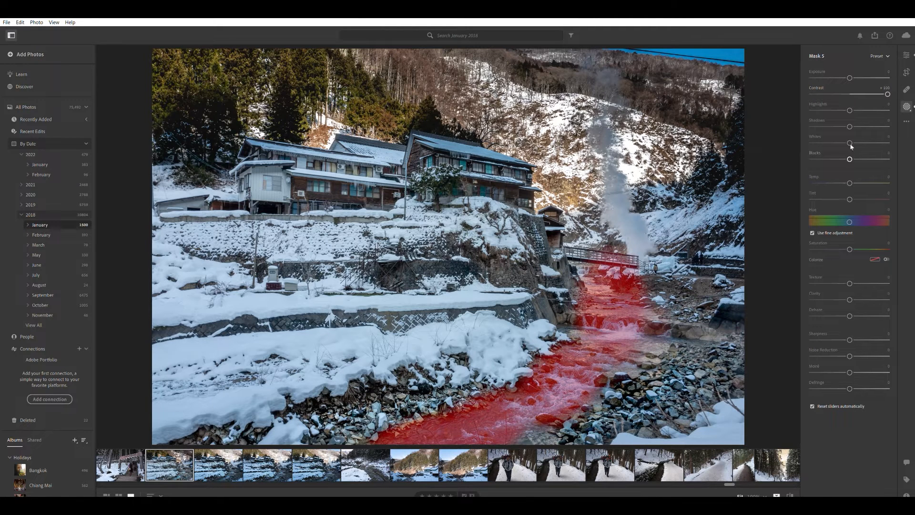
{"action": "left_click_drag", "start_coordinate": [852, 137], "coordinate": [862, 137]}
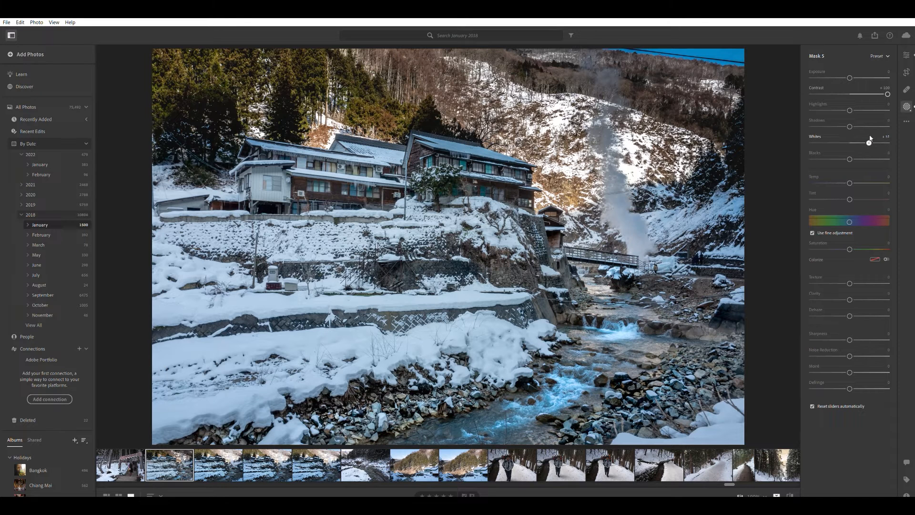
{"action": "left_click_drag", "start_coordinate": [852, 152], "coordinate": [838, 151]}
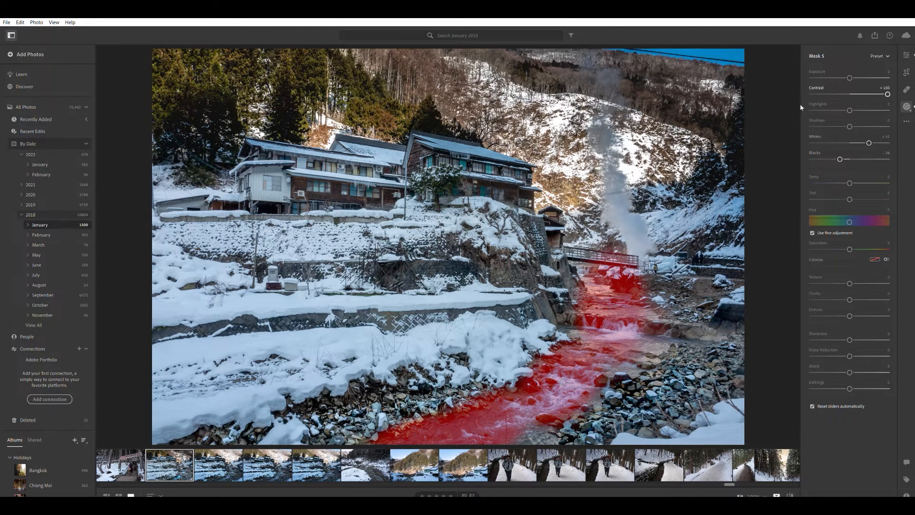
- Brush the uncovered parts of the waterfall and stream into the river mask, using Flow about 57
{"action": "key", "text": "b"}
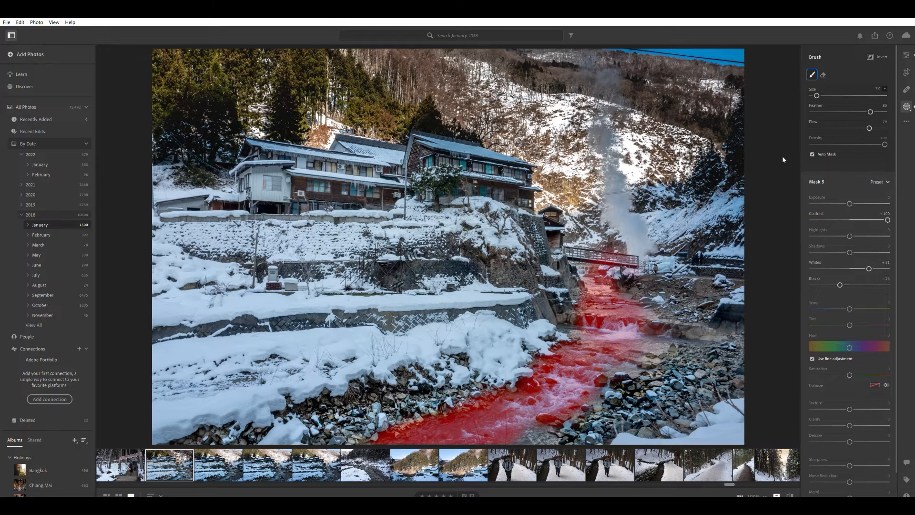
{"action": "left_click", "coordinate": [812, 75]}
{"action": "left_click", "coordinate": [653, 338]}
{"action": "mouse_move", "coordinate": [651, 370]}
{"action": "left_mouse_down"}
{"action": "mouse_move", "coordinate": [681, 359]}
{"action": "mouse_move", "coordinate": [669, 357]}
{"action": "mouse_move", "coordinate": [663, 331]}
{"action": "mouse_move", "coordinate": [680, 342]}
{"action": "mouse_move", "coordinate": [627, 356]}
{"action": "mouse_move", "coordinate": [557, 398]}
{"action": "left_mouse_up"}
{"action": "mouse_move", "coordinate": [537, 444]}
{"action": "left_mouse_down"}
{"action": "mouse_move", "coordinate": [558, 448]}
{"action": "mouse_move", "coordinate": [536, 432]}
{"action": "mouse_move", "coordinate": [572, 404]}
{"action": "mouse_move", "coordinate": [615, 402]}
{"action": "mouse_move", "coordinate": [603, 377]}
{"action": "mouse_move", "coordinate": [649, 373]}
{"action": "mouse_move", "coordinate": [655, 361]}
{"action": "mouse_move", "coordinate": [611, 339]}
{"action": "mouse_move", "coordinate": [582, 339]}
{"action": "left_mouse_up"}
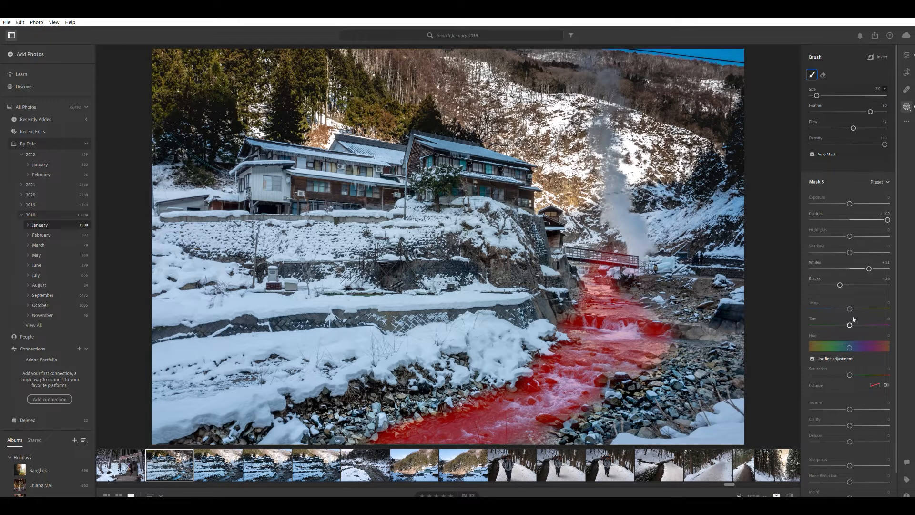
- Cool the river mask to Temp −24, reset its Exposure and reduce its Contrast to about +16
{"action": "left_click_drag", "start_coordinate": [849, 301], "coordinate": [840, 302]}
{"action": "left_click_drag", "start_coordinate": [851, 201], "coordinate": [841, 200]}
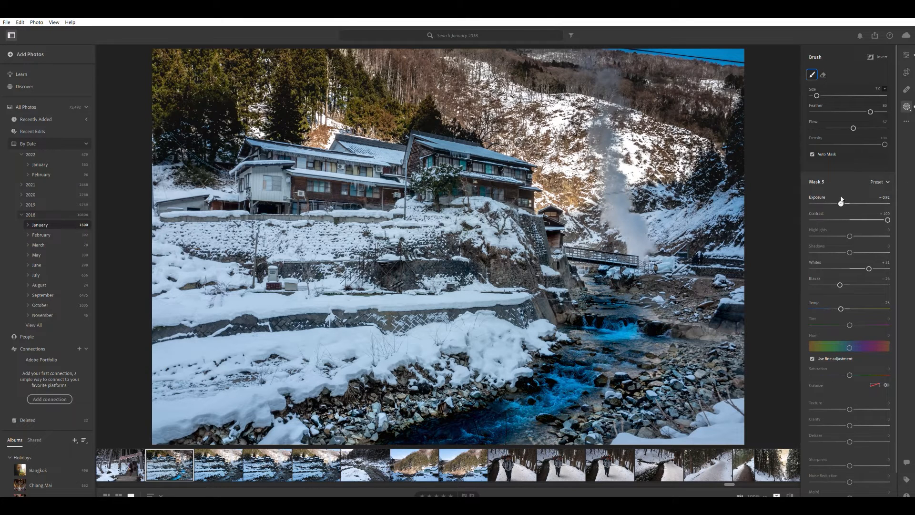
{"action": "double_click", "coordinate": [841, 200]}
{"action": "left_click_drag", "start_coordinate": [887, 219], "coordinate": [878, 218]}
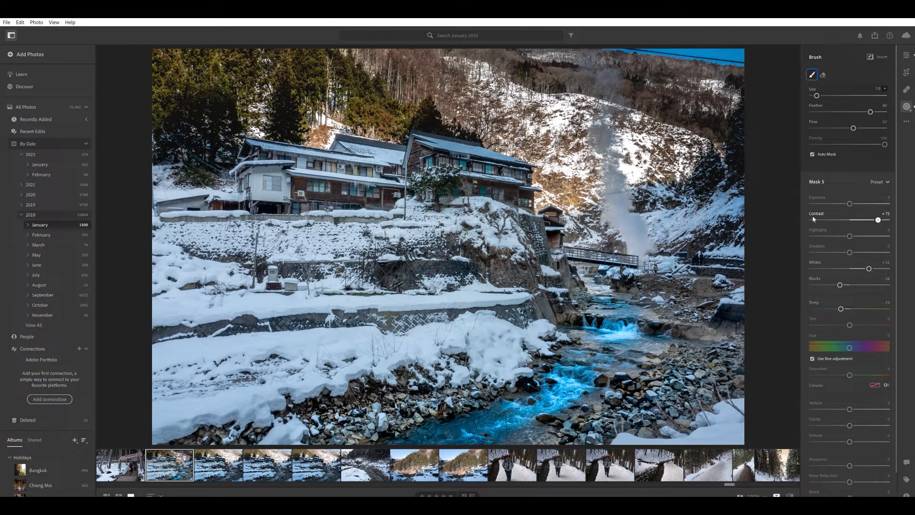
{"action": "left_click", "coordinate": [857, 220]}
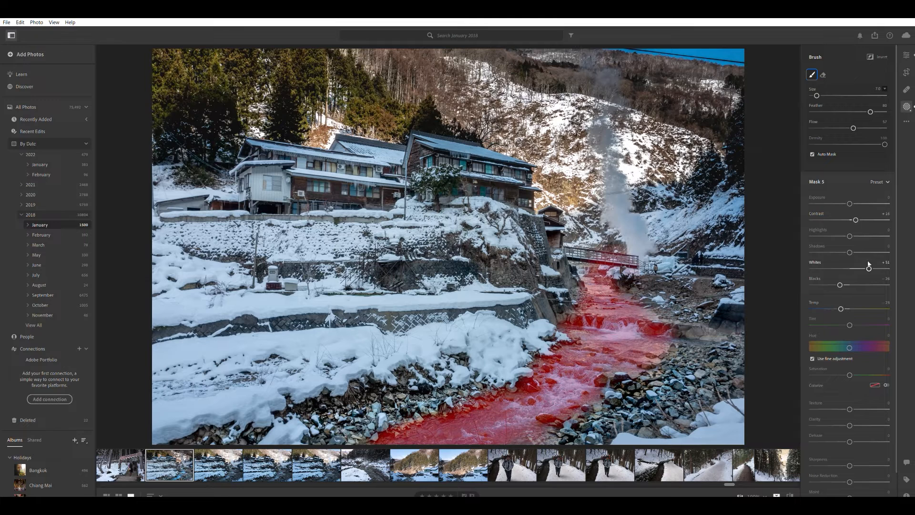
- Set the river mask's Exposure to about +0.32 and Blacks to −27, and reset its Whites and Highlights
{"action": "left_click_drag", "start_coordinate": [862, 268], "coordinate": [839, 284]}
{"action": "left_click_drag", "start_coordinate": [848, 203], "coordinate": [841, 196]}
{"action": "left_click_drag", "start_coordinate": [859, 268], "coordinate": [898, 263]}
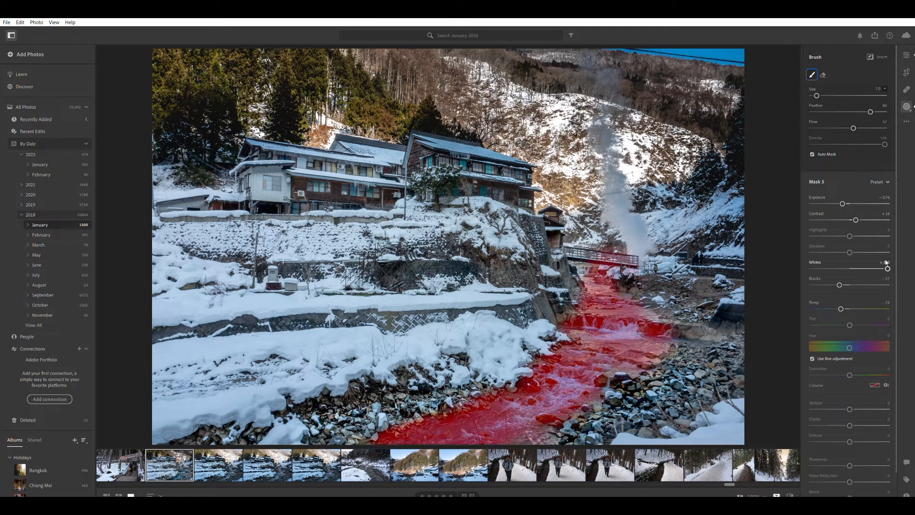
{"action": "double_click", "coordinate": [886, 266]}
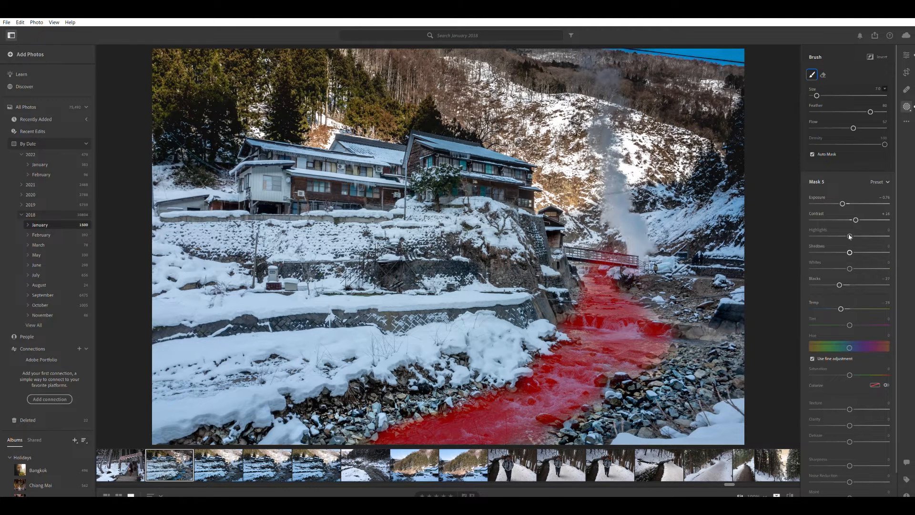
{"action": "mouse_move", "coordinate": [849, 236]}
{"action": "left_mouse_down"}
{"action": "mouse_move", "coordinate": [879, 232]}
{"action": "mouse_move", "coordinate": [864, 232]}
{"action": "left_mouse_up"}
{"action": "double_click", "coordinate": [863, 232]}
{"action": "left_click_drag", "start_coordinate": [842, 202], "coordinate": [854, 200]}
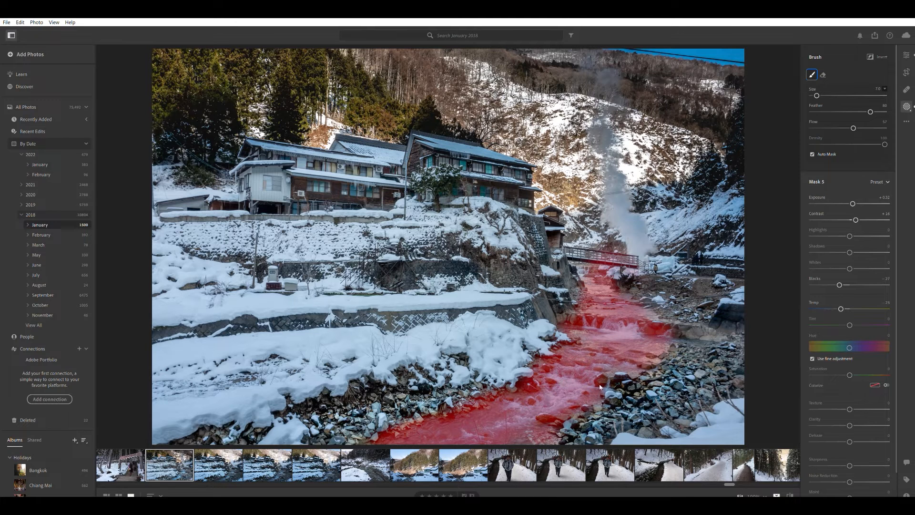
- Lower the whole photo's Blacks to about −79
{"action": "left_click", "coordinate": [906, 55]}
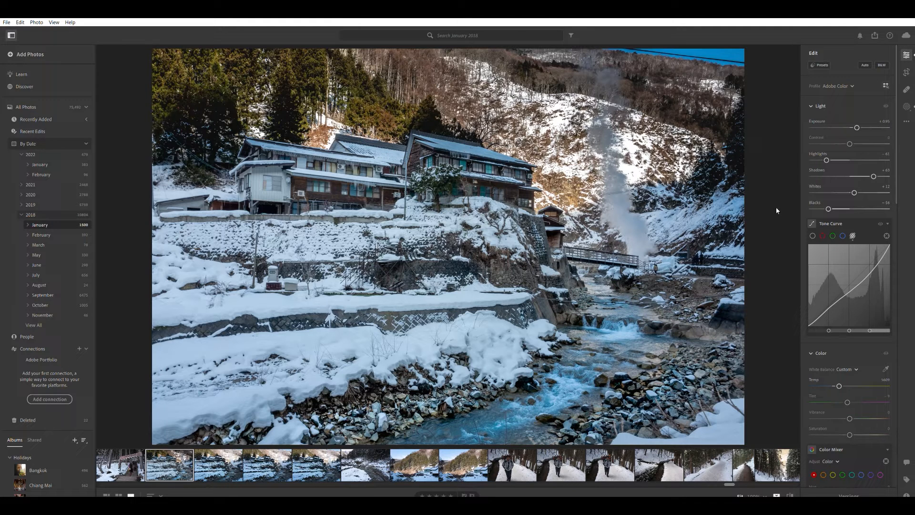
{"action": "left_click_drag", "start_coordinate": [828, 208], "coordinate": [820, 204]}
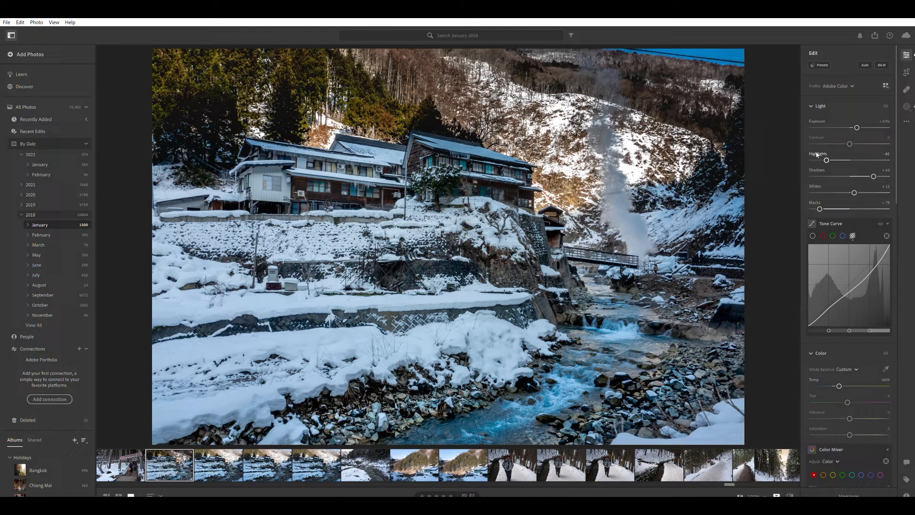
- Brush a new mask over the bright water just below the bridge and darken it with Exposure about −1.5 and lower Blacks
{"action": "left_click", "coordinate": [907, 106]}
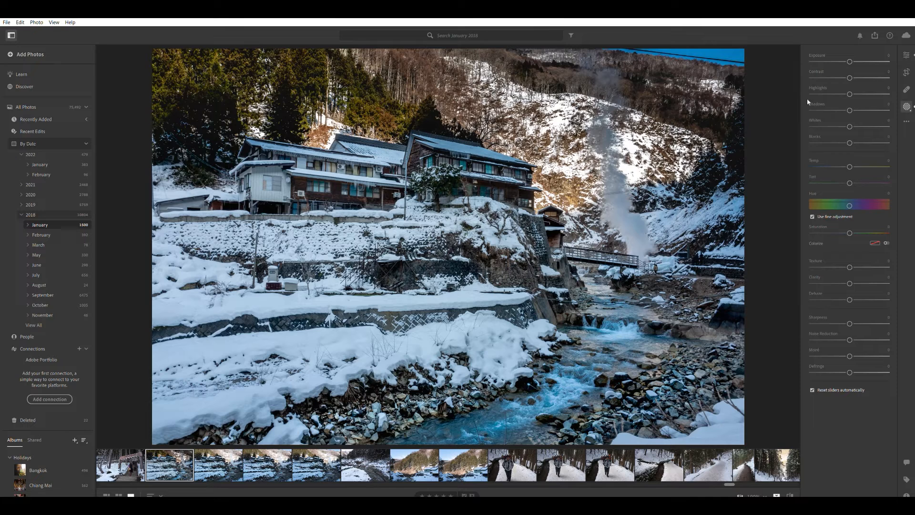
{"action": "key", "text": "b"}
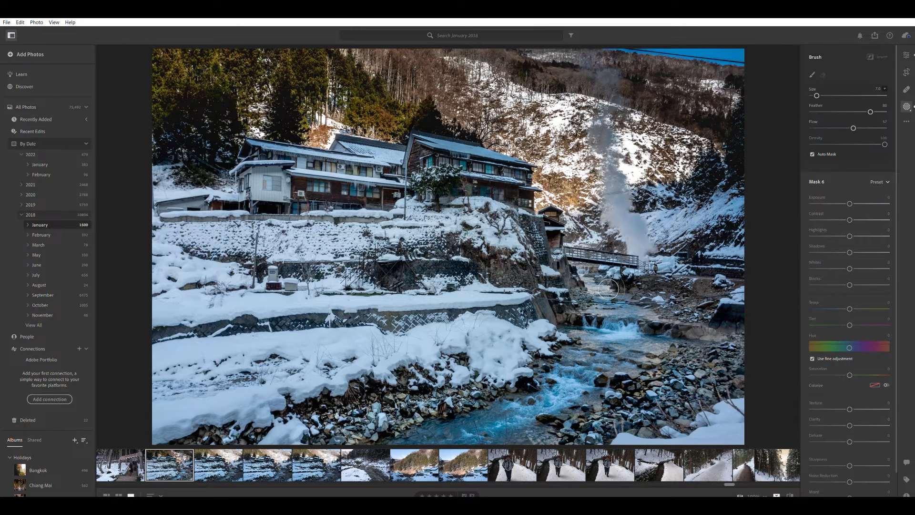
{"action": "mouse_move", "coordinate": [583, 265]}
{"action": "left_mouse_down"}
{"action": "mouse_move", "coordinate": [620, 294]}
{"action": "mouse_move", "coordinate": [611, 299]}
{"action": "mouse_move", "coordinate": [598, 279]}
{"action": "mouse_move", "coordinate": [608, 301]}
{"action": "mouse_move", "coordinate": [603, 288]}
{"action": "mouse_move", "coordinate": [629, 296]}
{"action": "left_mouse_up"}
{"action": "left_click_drag", "start_coordinate": [849, 203], "coordinate": [848, 195]}
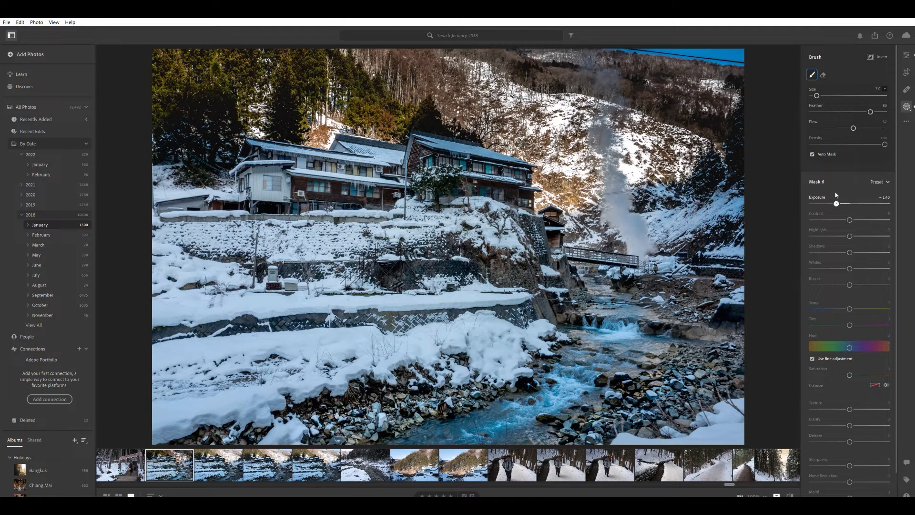
{"action": "left_click_drag", "start_coordinate": [834, 192], "coordinate": [834, 192]}
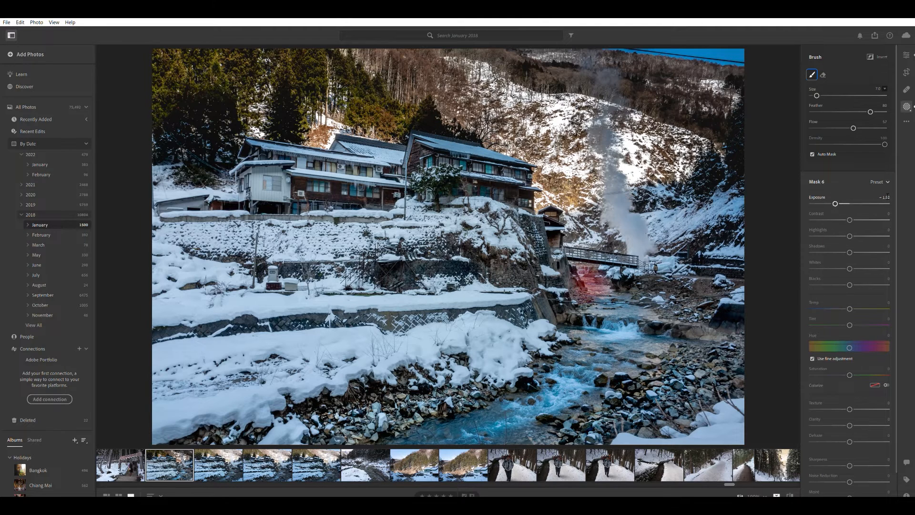
{"action": "left_click_drag", "start_coordinate": [849, 284], "coordinate": [832, 279]}
{"action": "left_click", "coordinate": [907, 106]}
- Paint a new brush mask over the lower part of the steam plume rising beside the bridge
{"action": "left_click", "coordinate": [908, 106]}
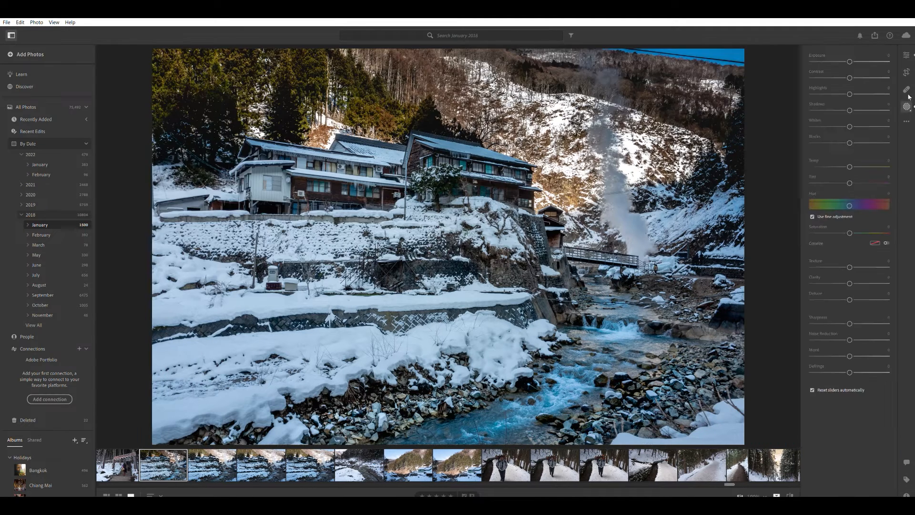
{"action": "left_click", "coordinate": [815, 106]}
{"action": "scroll", "coordinate": [652, 250], "scroll_direction": "down", "scroll_amount": 3}
{"action": "mouse_move", "coordinate": [650, 249]}
{"action": "left_mouse_down"}
{"action": "mouse_move", "coordinate": [641, 219]}
{"action": "mouse_move", "coordinate": [629, 221]}
{"action": "mouse_move", "coordinate": [620, 181]}
{"action": "mouse_move", "coordinate": [653, 250]}
{"action": "mouse_move", "coordinate": [621, 216]}
{"action": "left_mouse_up"}
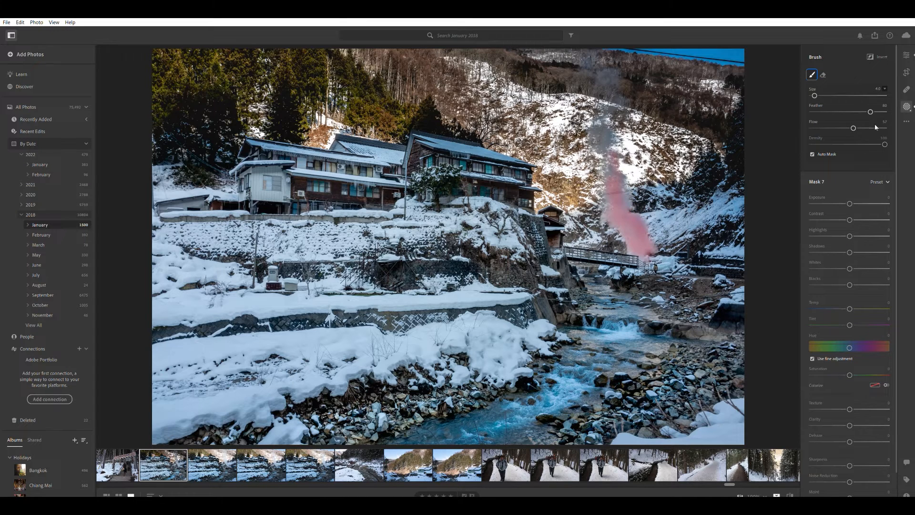
- Adjust the steam mask to Exposure about +0.48, Contrast −10, Highlights +15, Whites +27 and Blacks about −9
{"action": "left_click_drag", "start_coordinate": [851, 194], "coordinate": [854, 197]}
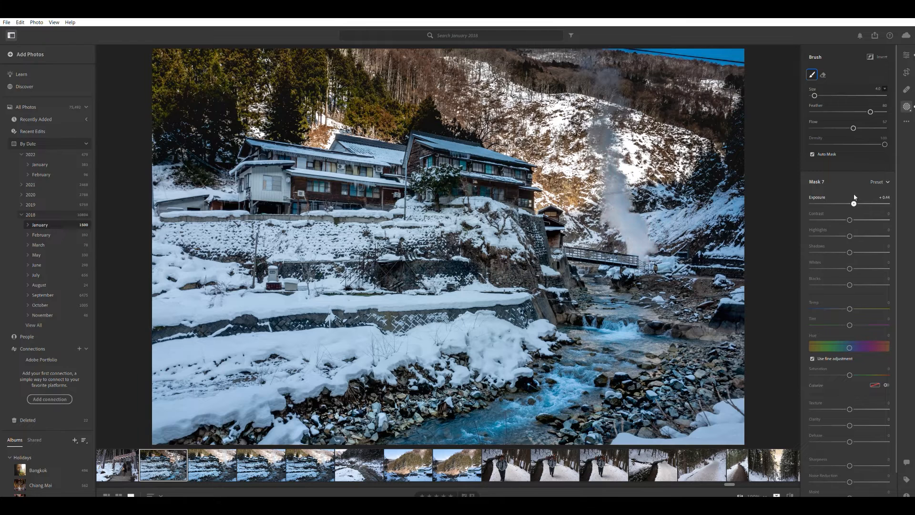
{"action": "mouse_move", "coordinate": [849, 220]}
{"action": "left_mouse_down"}
{"action": "mouse_move", "coordinate": [872, 219]}
{"action": "mouse_move", "coordinate": [844, 219]}
{"action": "mouse_move", "coordinate": [883, 235]}
{"action": "mouse_move", "coordinate": [856, 233]}
{"action": "left_mouse_up"}
{"action": "left_click_drag", "start_coordinate": [850, 264], "coordinate": [846, 285]}
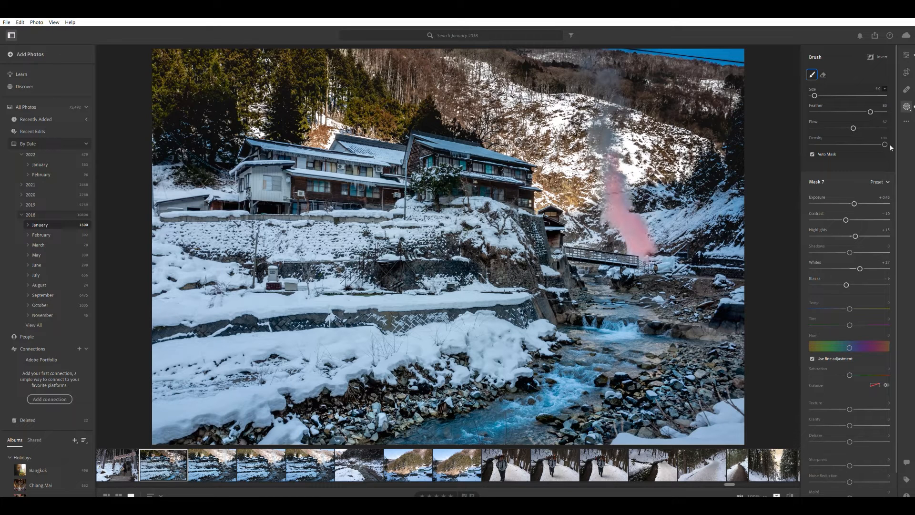
- Fine-tune the whole photo's parametric tone curve across its shadow, dark and highlight regions
{"action": "left_click", "coordinate": [906, 55]}
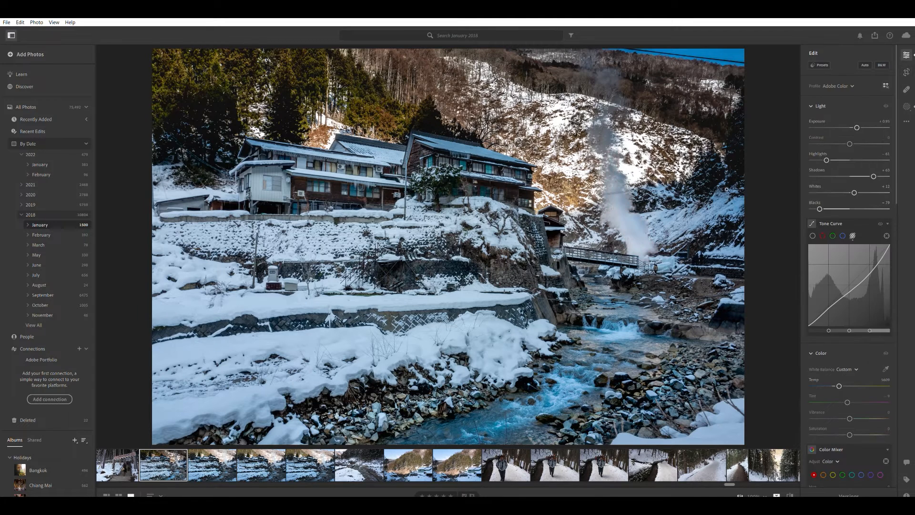
{"action": "left_click_drag", "start_coordinate": [825, 316], "coordinate": [856, 279]}
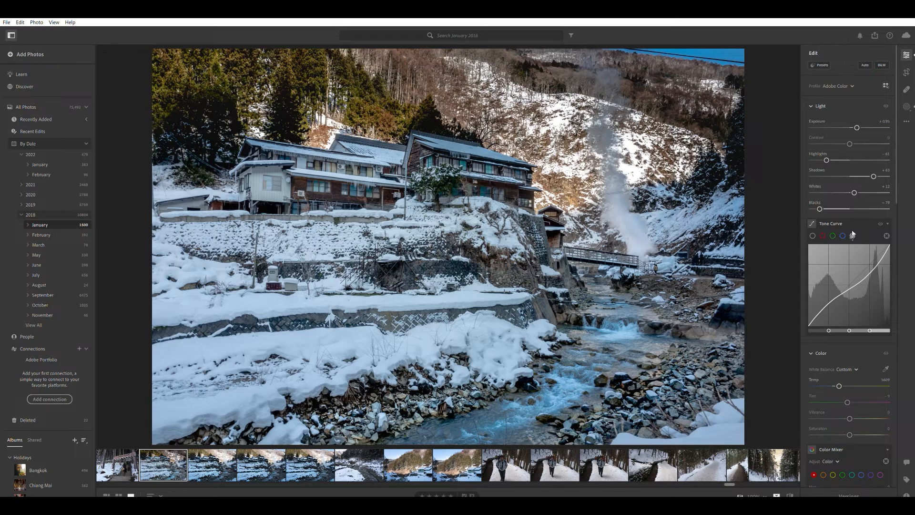
{"action": "left_click_drag", "start_coordinate": [879, 261], "coordinate": [880, 252]}
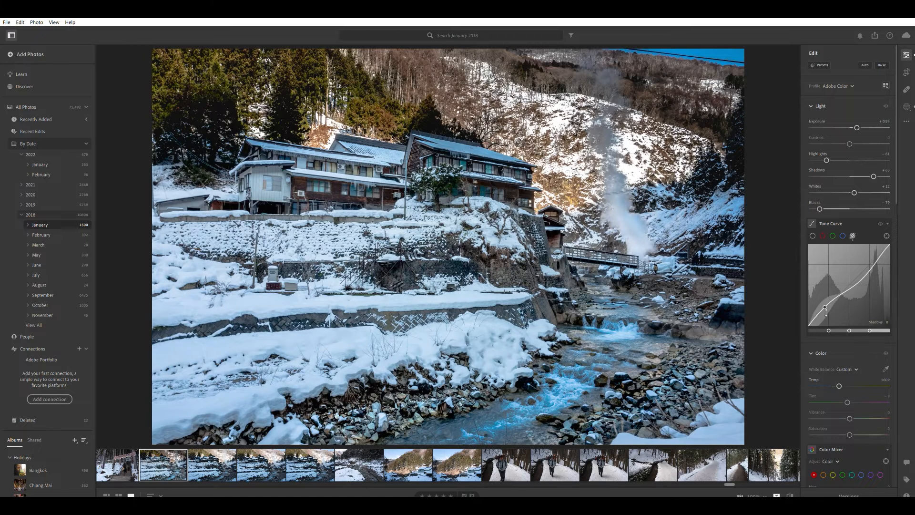
{"action": "left_click_drag", "start_coordinate": [824, 307], "coordinate": [825, 311]}
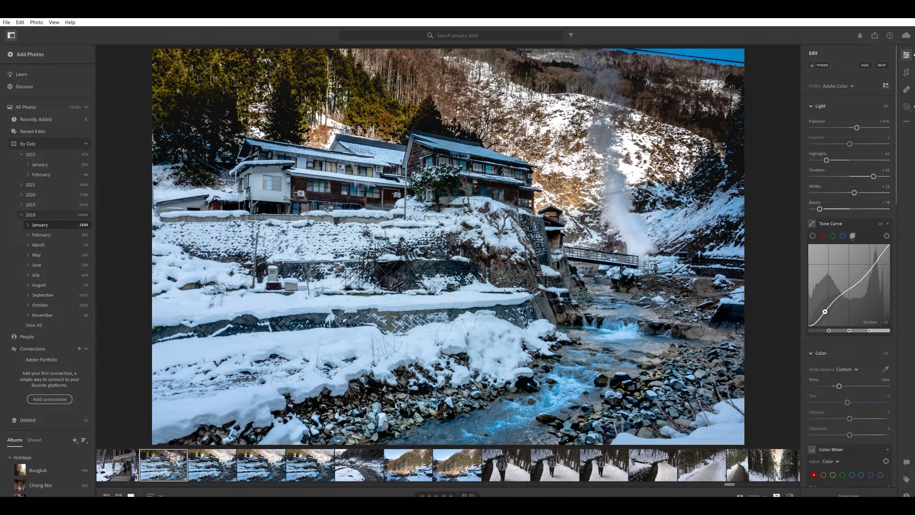
{"action": "left_click_drag", "start_coordinate": [836, 306], "coordinate": [838, 299]}
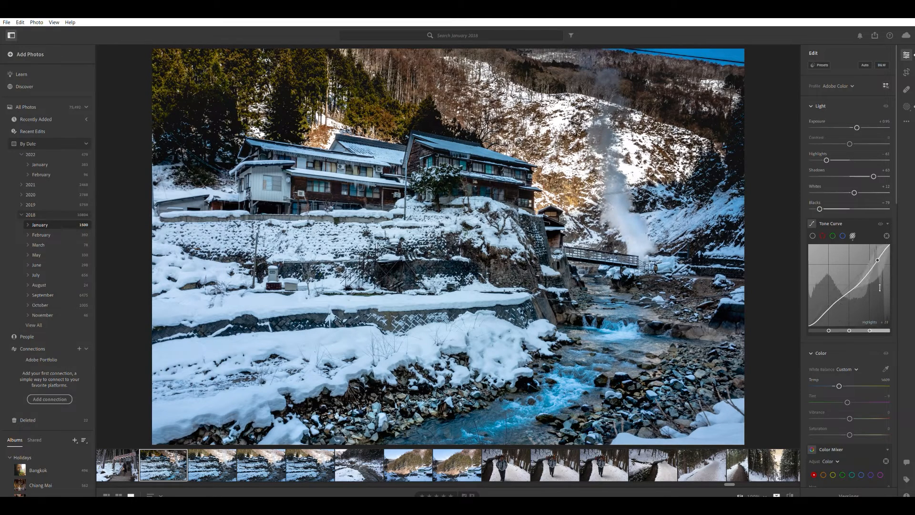
- Warm the whole photo's white balance Temp slightly and lower its Saturation to about −14
{"action": "double_click", "coordinate": [839, 377]}
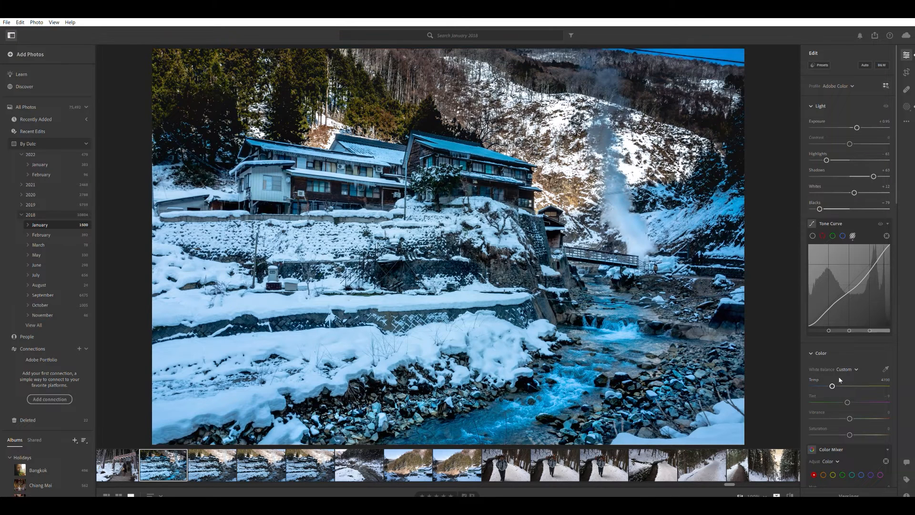
{"action": "left_click_drag", "start_coordinate": [837, 378], "coordinate": [841, 380]}
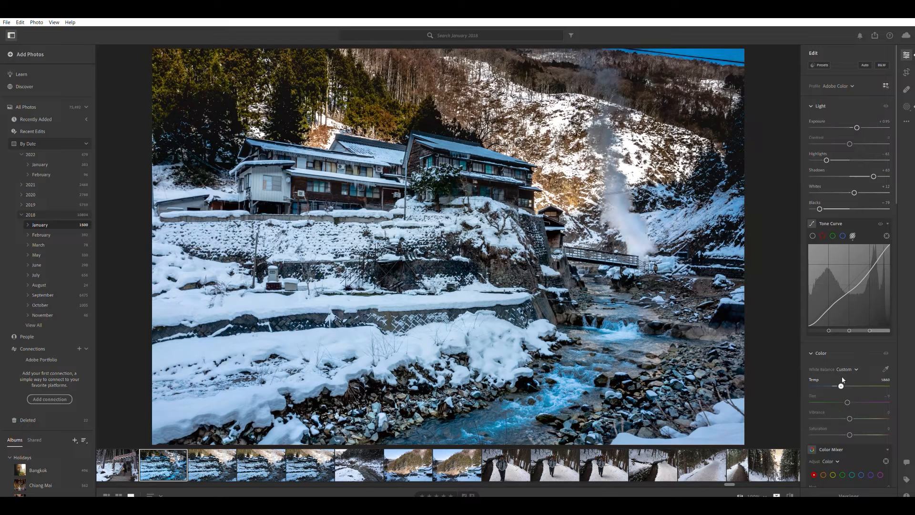
{"action": "left_click_drag", "start_coordinate": [852, 427], "coordinate": [846, 429]}
- Raise the greens in the Color Mixer to Saturation about +50 and Luminance about +3
{"action": "scroll", "coordinate": [846, 429], "scroll_direction": "down", "scroll_amount": 3}
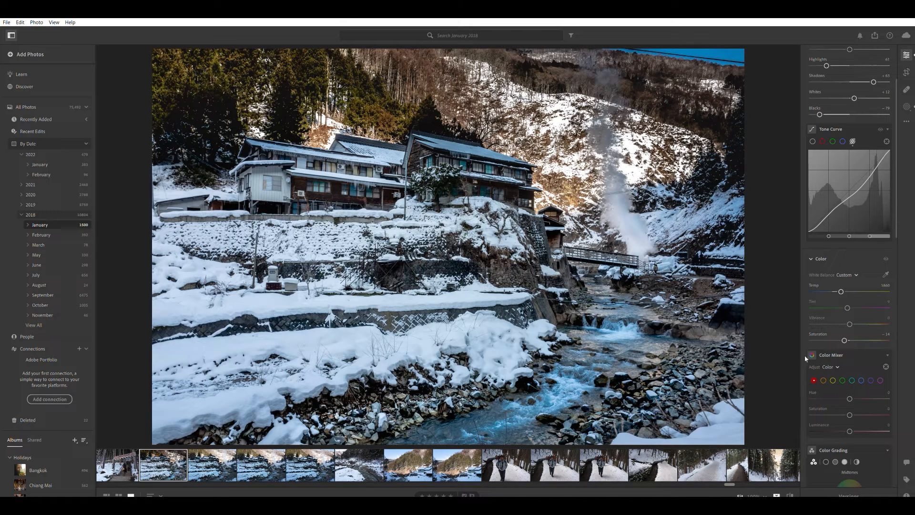
{"action": "left_click", "coordinate": [842, 379]}
{"action": "left_click_drag", "start_coordinate": [819, 404], "coordinate": [852, 427]}
- Brighten the Midtones luminance in Color Grading and reduce the whole photo's Contrast slightly
{"action": "scroll", "coordinate": [856, 387], "scroll_direction": "down", "scroll_amount": 2}
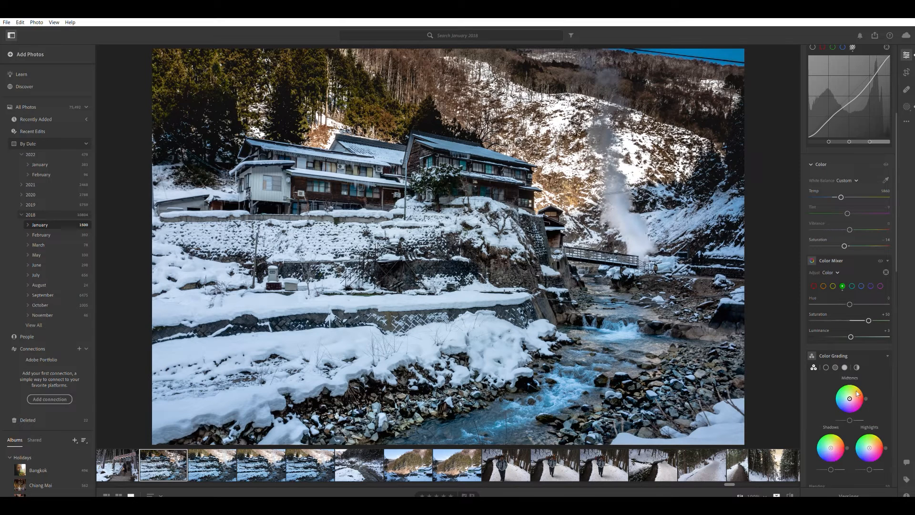
{"action": "left_click_drag", "start_coordinate": [849, 397], "coordinate": [850, 394]}
{"action": "scroll", "coordinate": [876, 384], "scroll_direction": "down", "scroll_amount": 3}
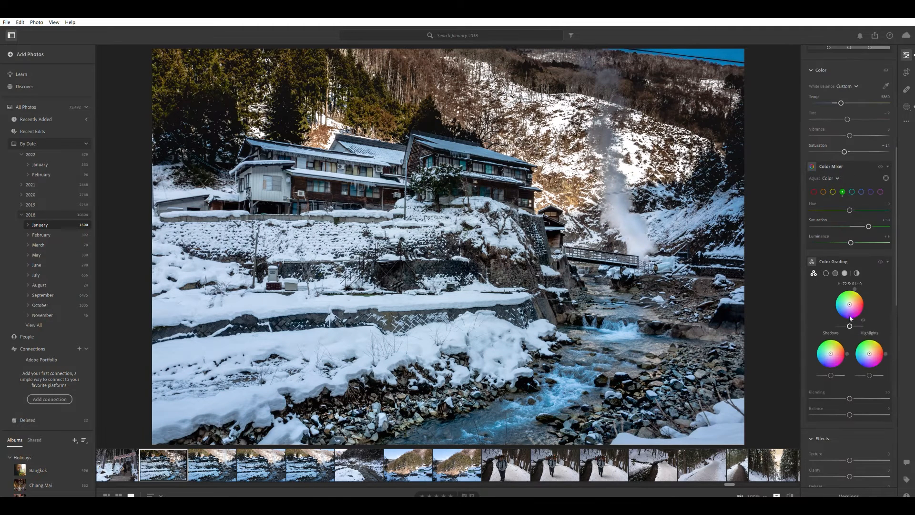
{"action": "left_click_drag", "start_coordinate": [849, 326], "coordinate": [860, 326]}
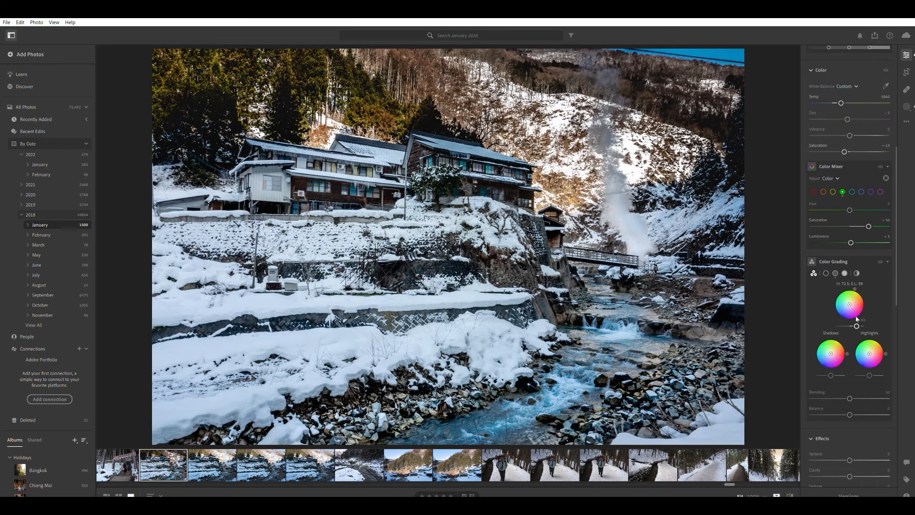
{"action": "scroll", "coordinate": [879, 292], "scroll_direction": "up", "scroll_amount": 9}
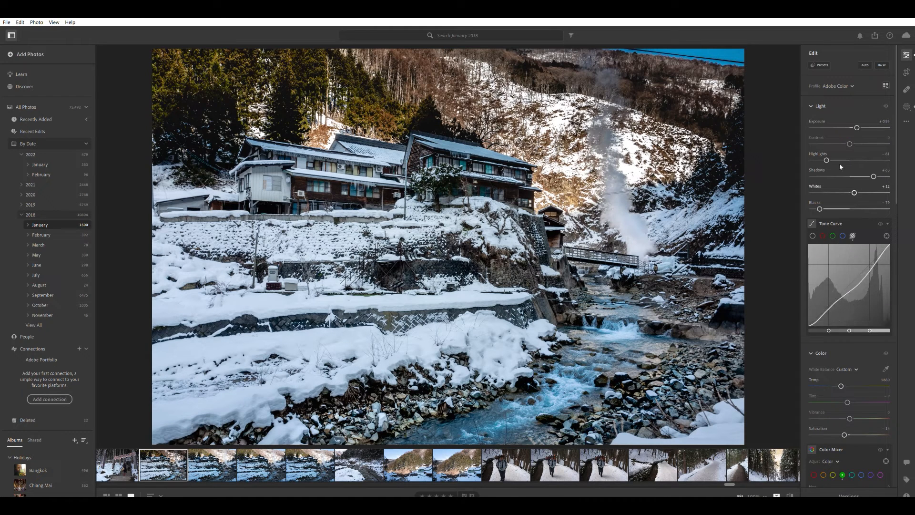
{"action": "left_click_drag", "start_coordinate": [850, 143], "coordinate": [846, 140]}
- Try a strong white vignette around the photo and reset it to zero
{"action": "scroll", "coordinate": [888, 341], "scroll_direction": "down", "scroll_amount": 10}
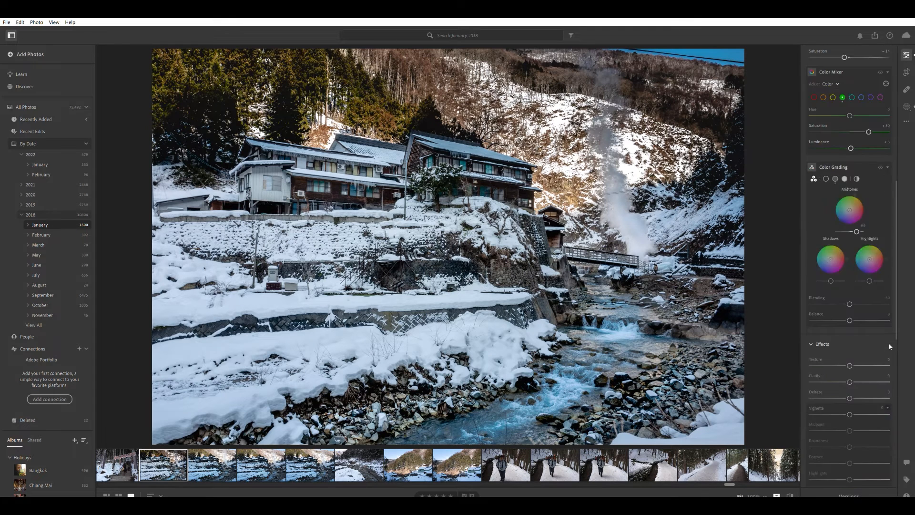
{"action": "left_click_drag", "start_coordinate": [849, 319], "coordinate": [882, 320]}
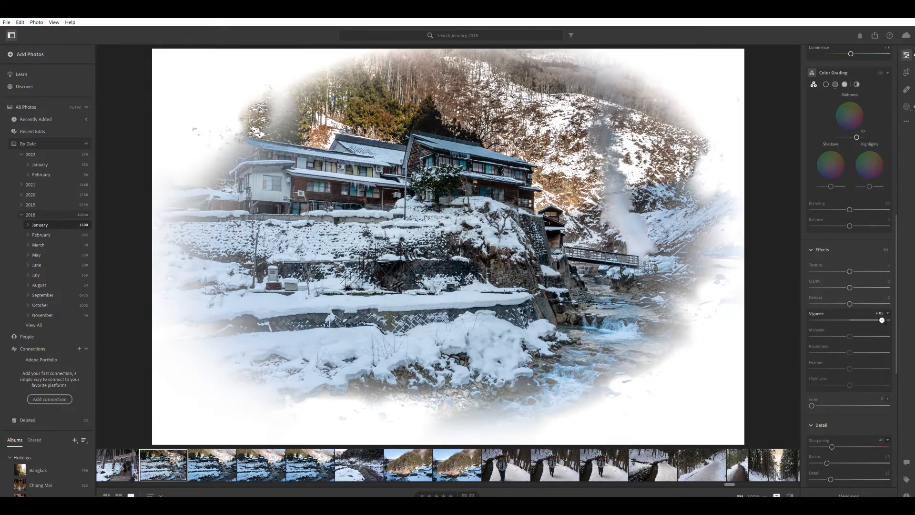
{"action": "double_click", "coordinate": [881, 320]}
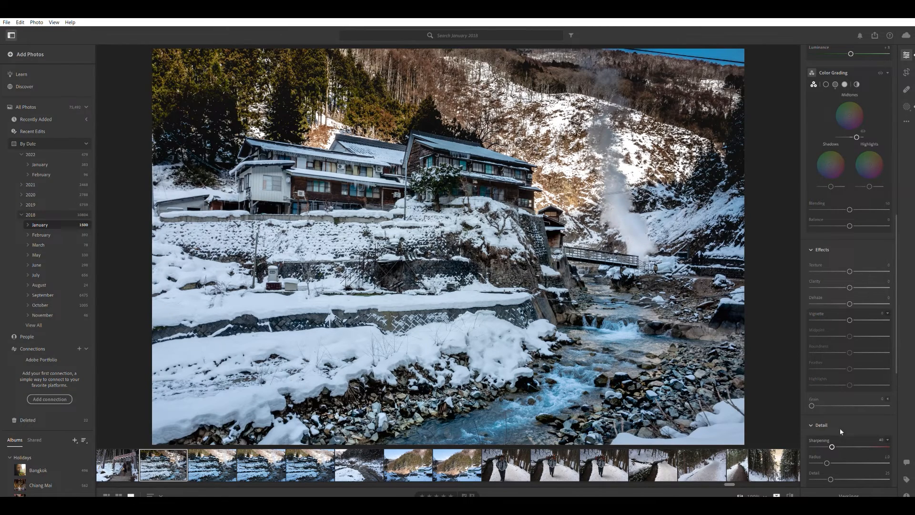
- Sharpen the whole photo with Sharpening 150, Radius 1.7 and Masking 100, previewing the effect in grayscale
{"action": "scroll", "coordinate": [840, 431], "scroll_direction": "down", "scroll_amount": 2}
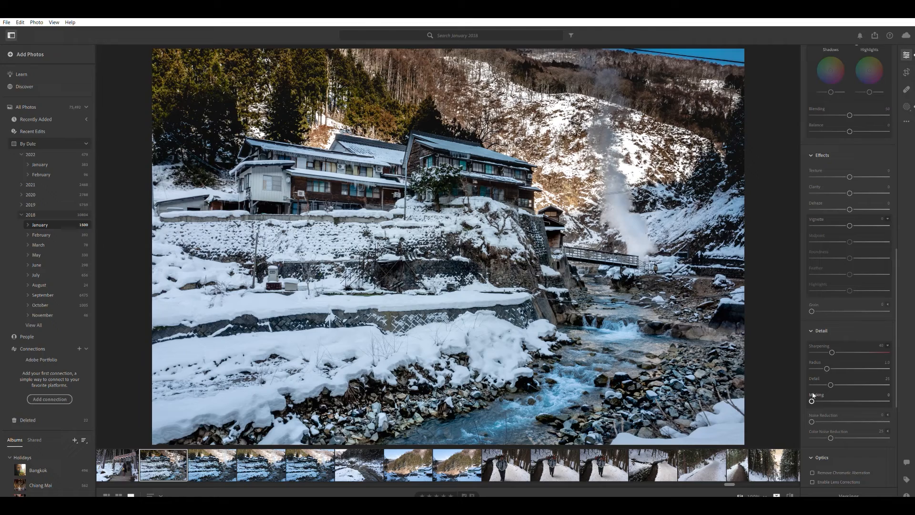
{"action": "left_click_drag", "start_coordinate": [811, 400], "coordinate": [894, 397]}
{"action": "left_click_drag", "start_coordinate": [827, 368], "coordinate": [893, 345]}
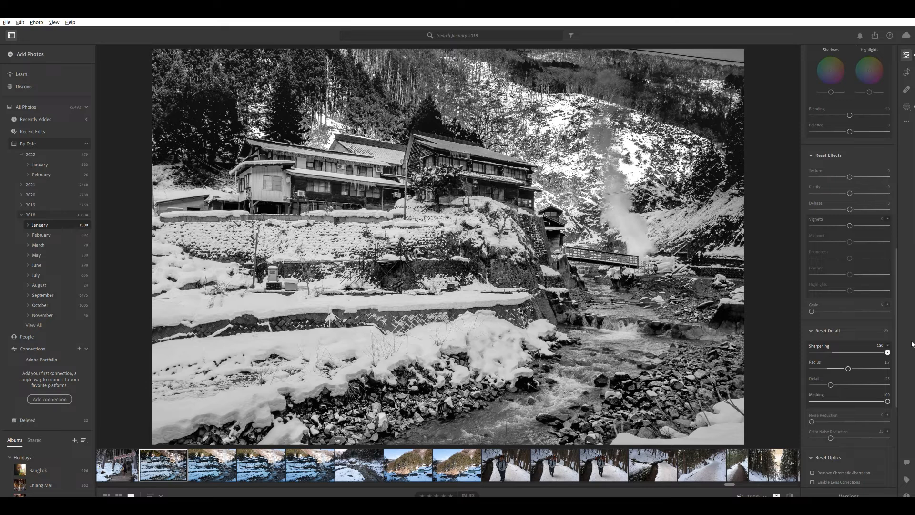
{"action": "left_click_drag", "start_coordinate": [912, 343], "coordinate": [911, 343]}
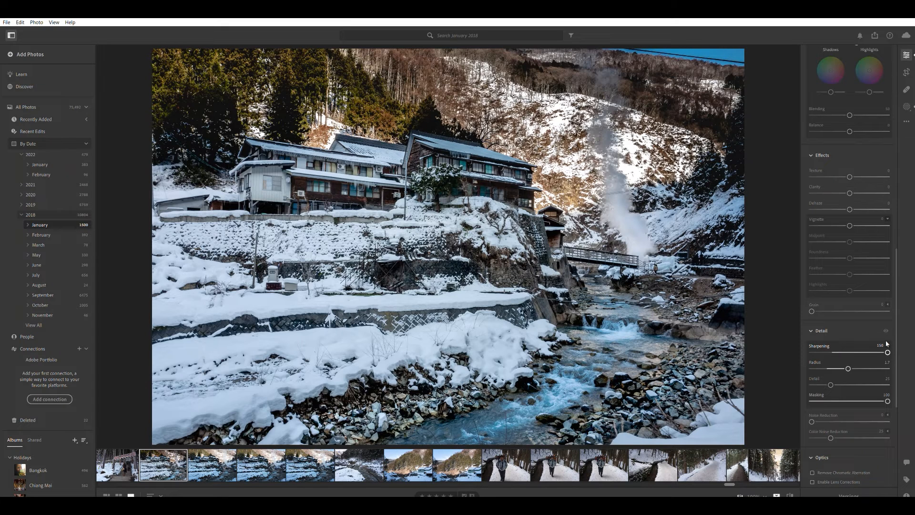
{"action": "key", "text": "alt"}
{"action": "left_click_drag", "start_coordinate": [888, 347], "coordinate": [914, 348]}
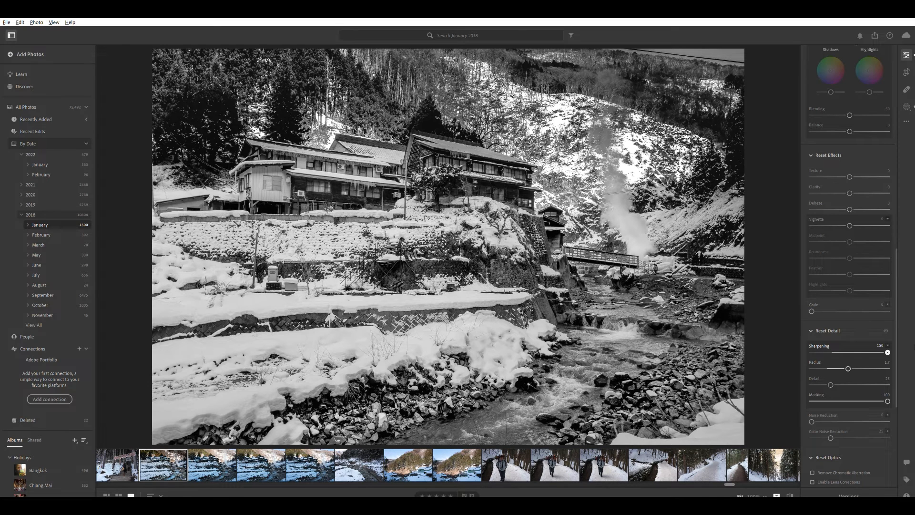
{"action": "left_click_drag", "start_coordinate": [914, 348], "coordinate": [906, 344]}
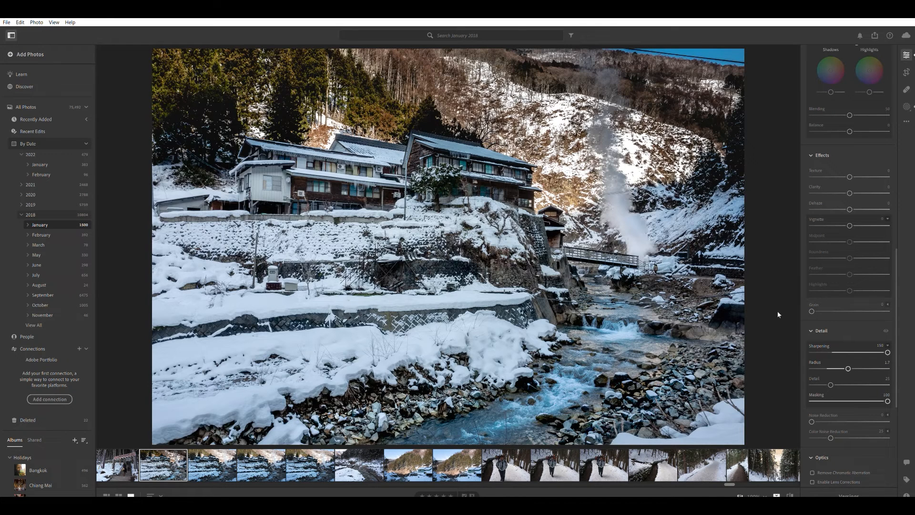
- Compare the edited photo with its original version by switching between the two repeatedly
{"action": "key", "text": "backslash"}
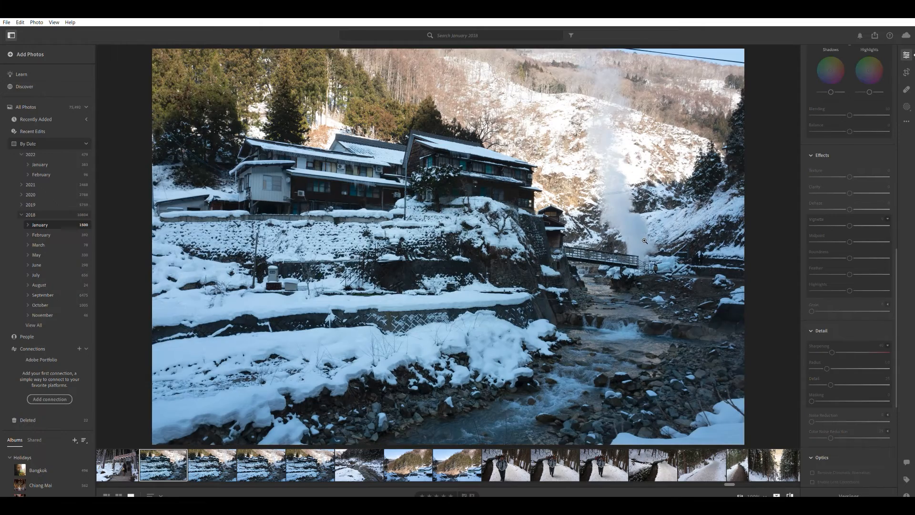
{"action": "key", "text": "backslash"}
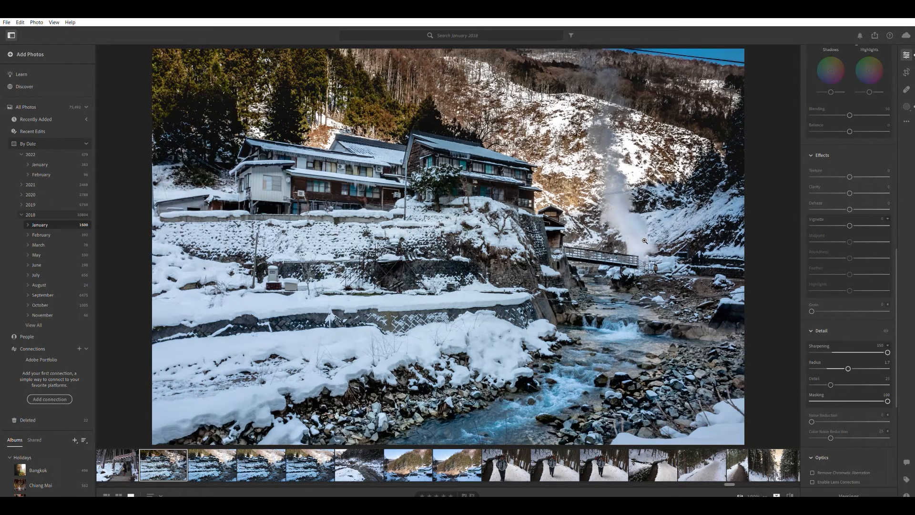
{"action": "key", "text": "backslash"}
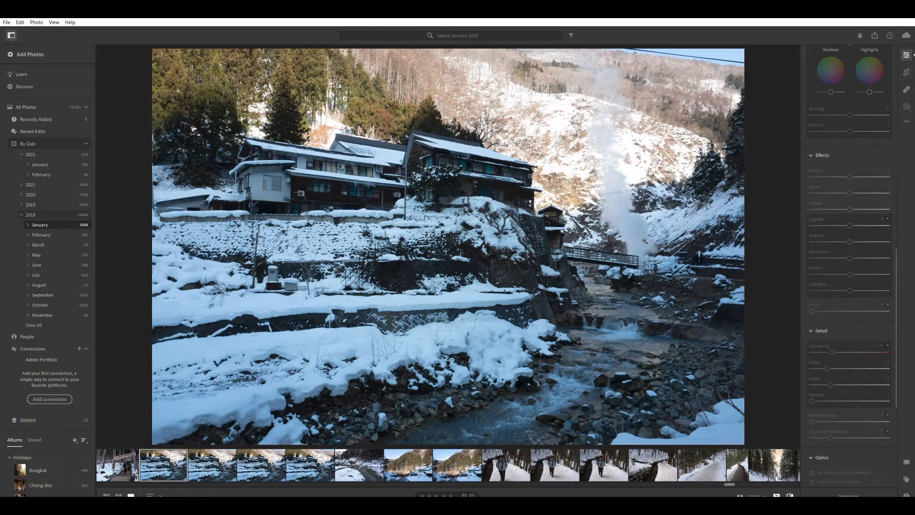
{"action": "key", "text": "backslash"}
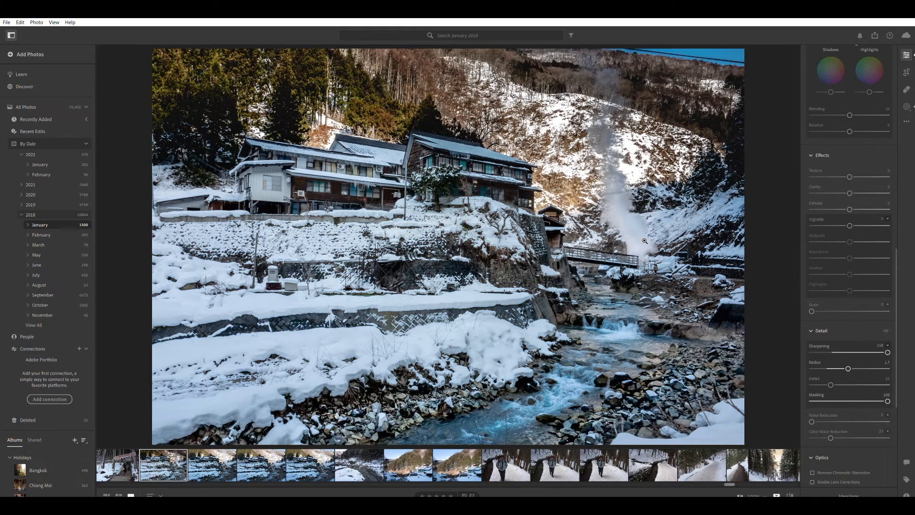
{"action": "key", "text": "backslash"}
{"action": "key", "text": "backslash"}
{"action": "key", "text": "backslash"}
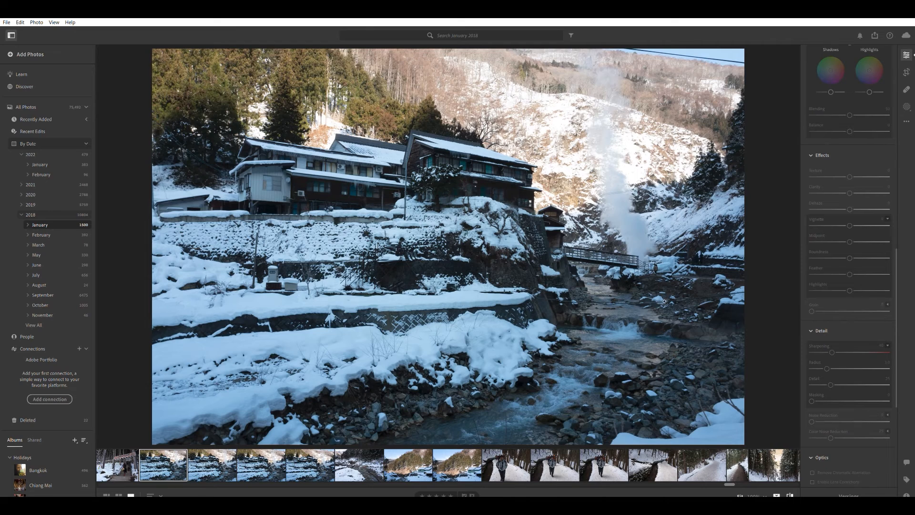
{"action": "key", "text": "backslash"}
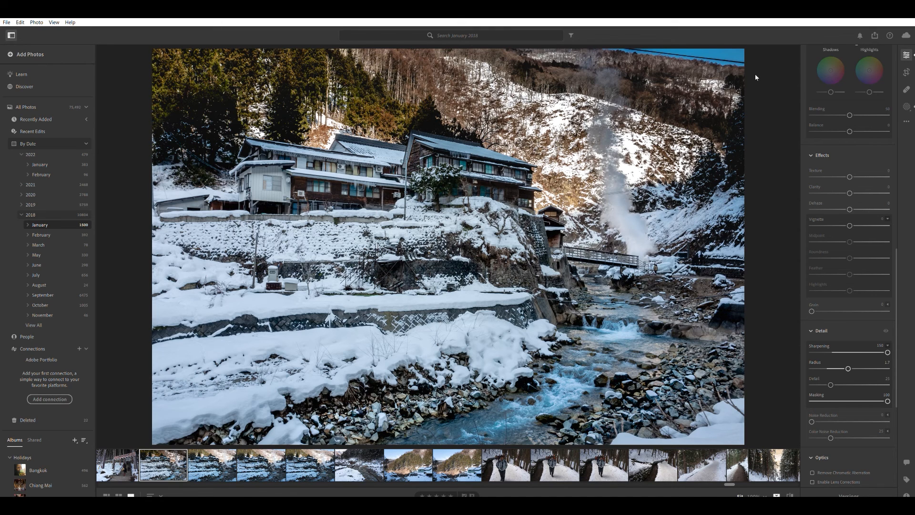
{"action": "key", "text": "backslash"}
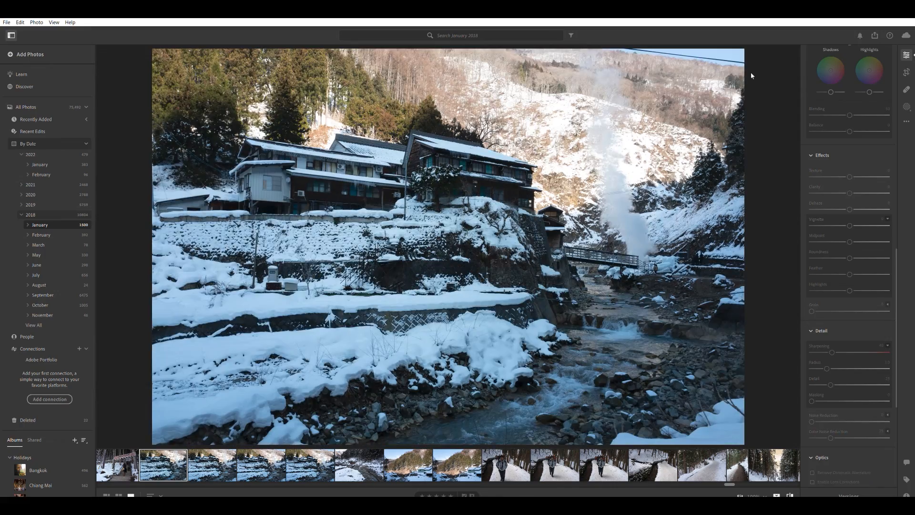